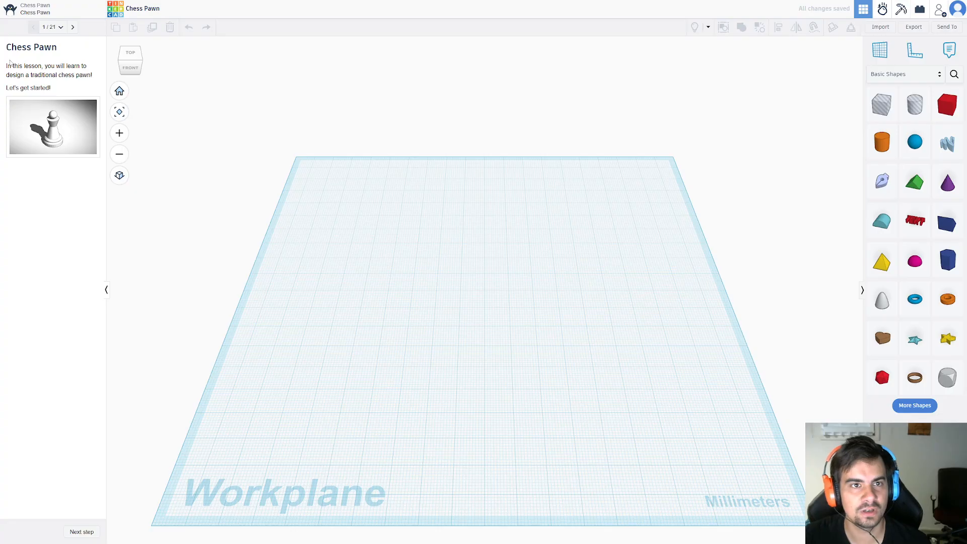
# Start the Chess Pawn lesson and place a cylinder on the outlined target at the centre of the workplane.
pyautogui.moveTo(9, 63); pyautogui.dragTo(89, 84)
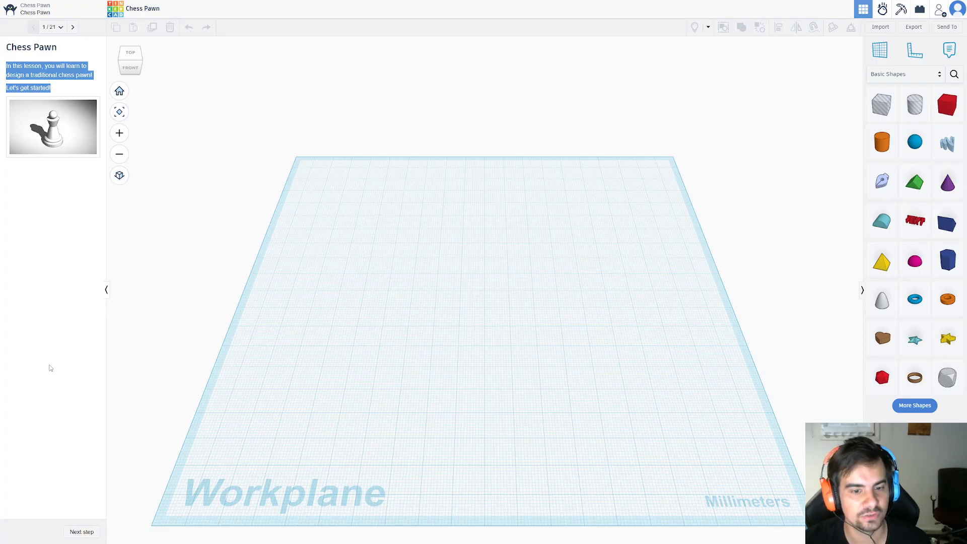
pyautogui.click(81, 532)
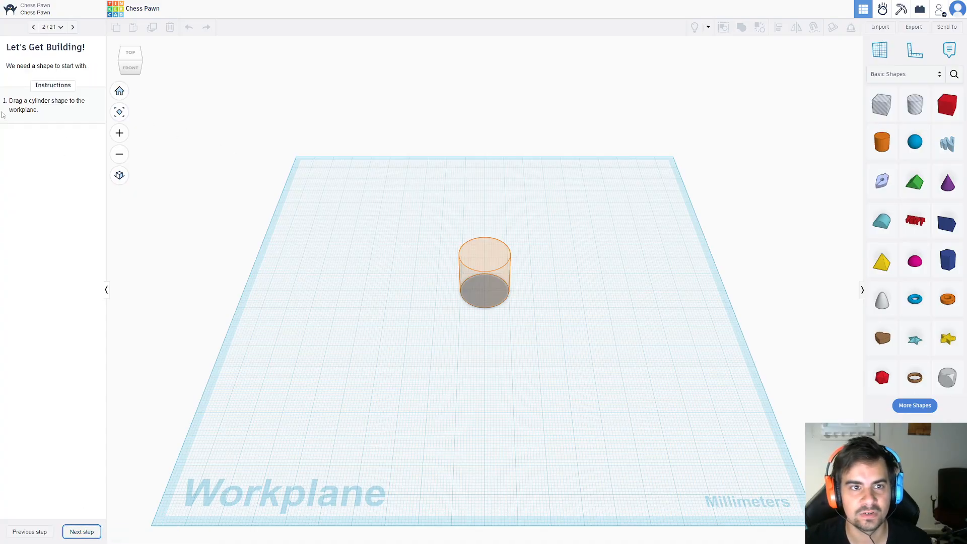
pyautogui.moveTo(5, 101); pyautogui.dragTo(42, 111)
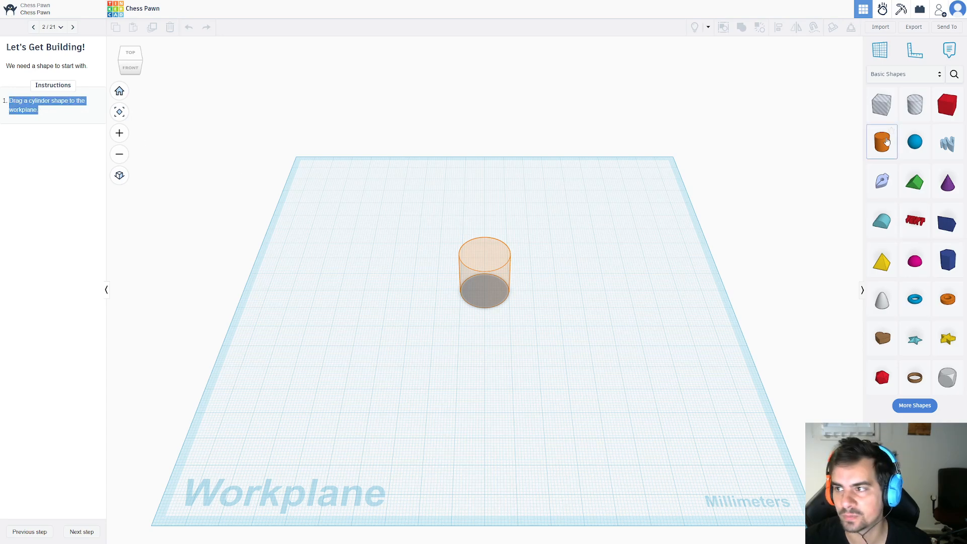
pyautogui.moveTo(882, 142); pyautogui.dragTo(486, 293)
# Advance to the Adjust the Height lesson step and set the cylinder's height to 3 mm.
pyautogui.click(82, 532)
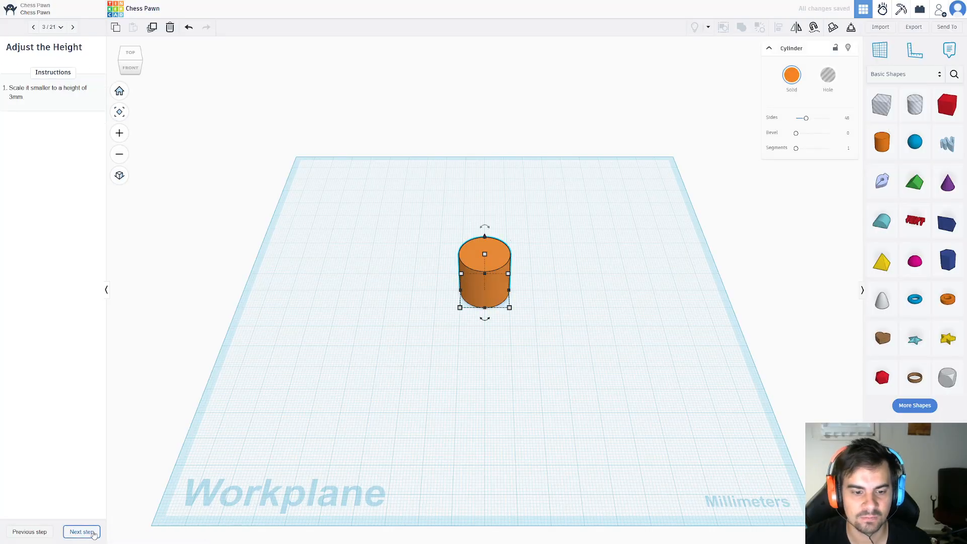
pyautogui.click(484, 254)
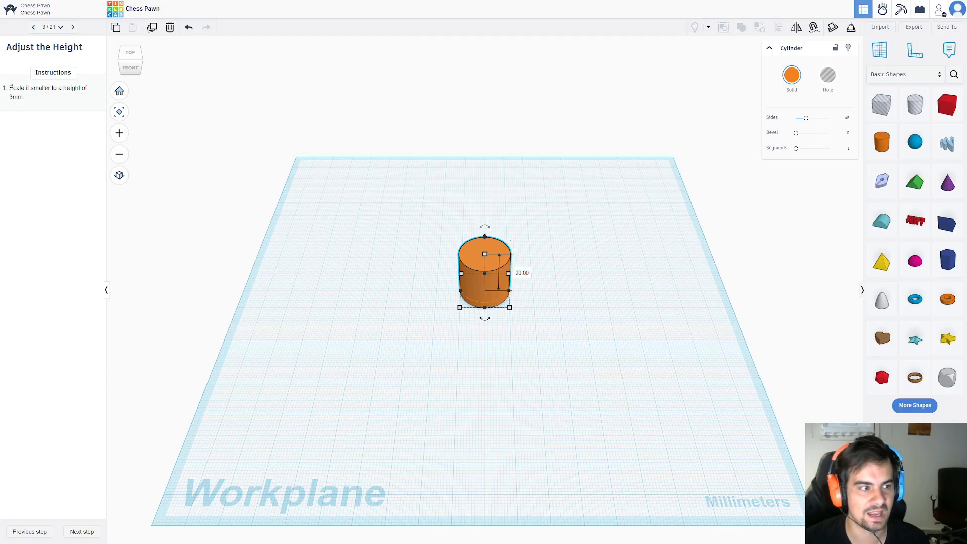
pyautogui.moveTo(10, 89); pyautogui.dragTo(64, 96)
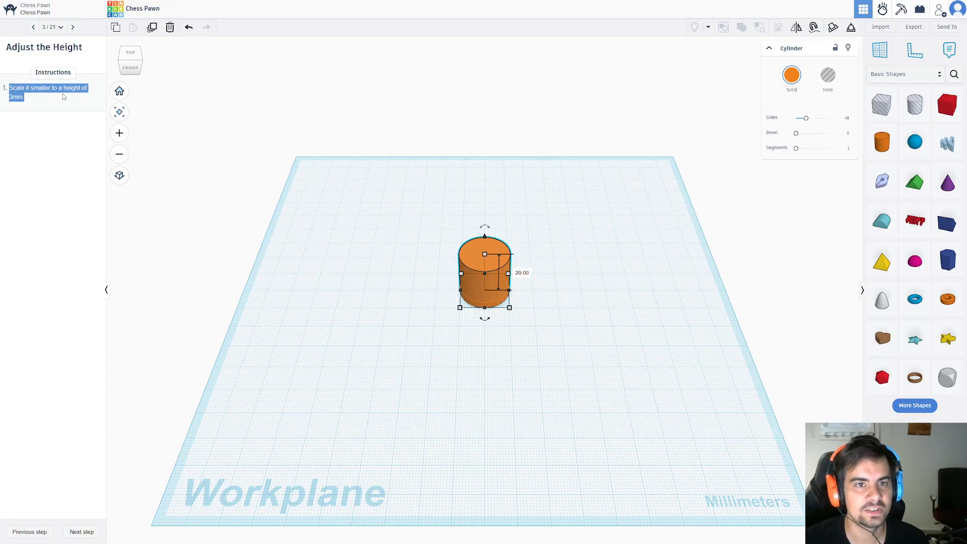
pyautogui.click(522, 272)
pyautogui.write('3')
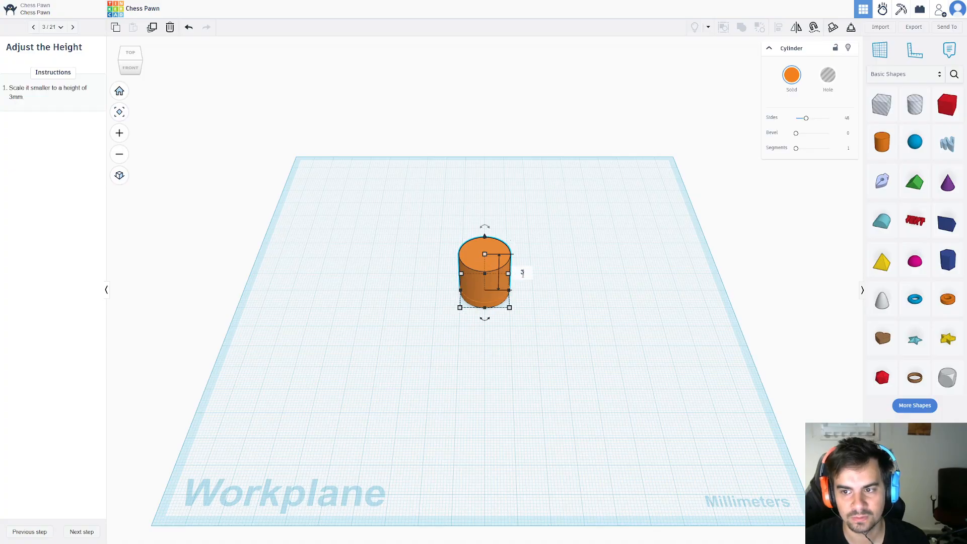
pyautogui.press('Return')
# Advance to the Add a Workplane lesson step and put a new workplane on the cylinder's top face.
pyautogui.click(82, 531)
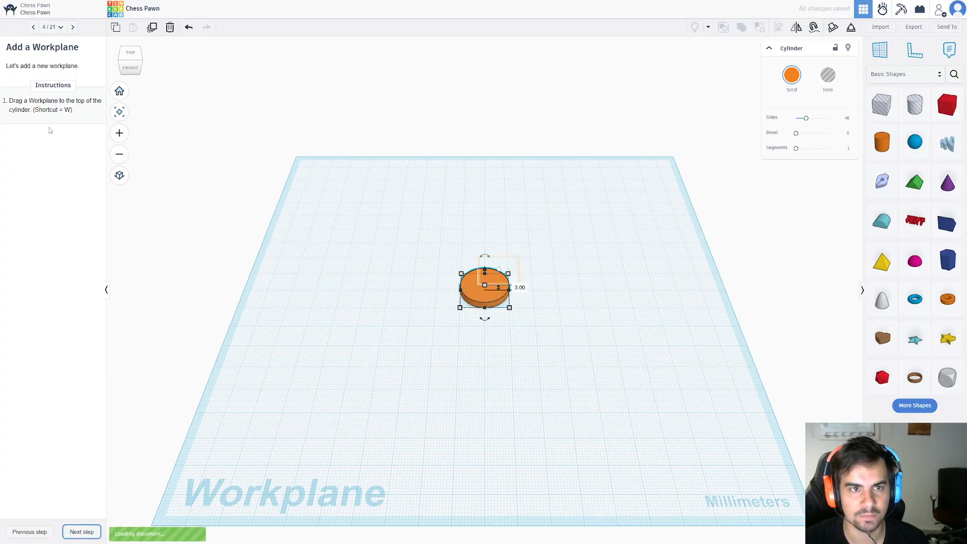
pyautogui.moveTo(16, 101); pyautogui.dragTo(73, 129)
pyautogui.click(464, 318)
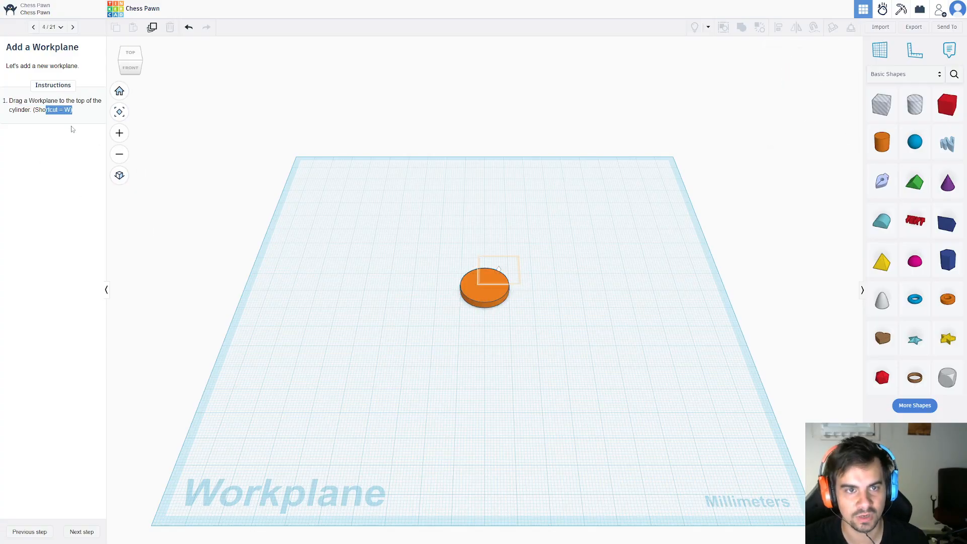
pyautogui.press('w')
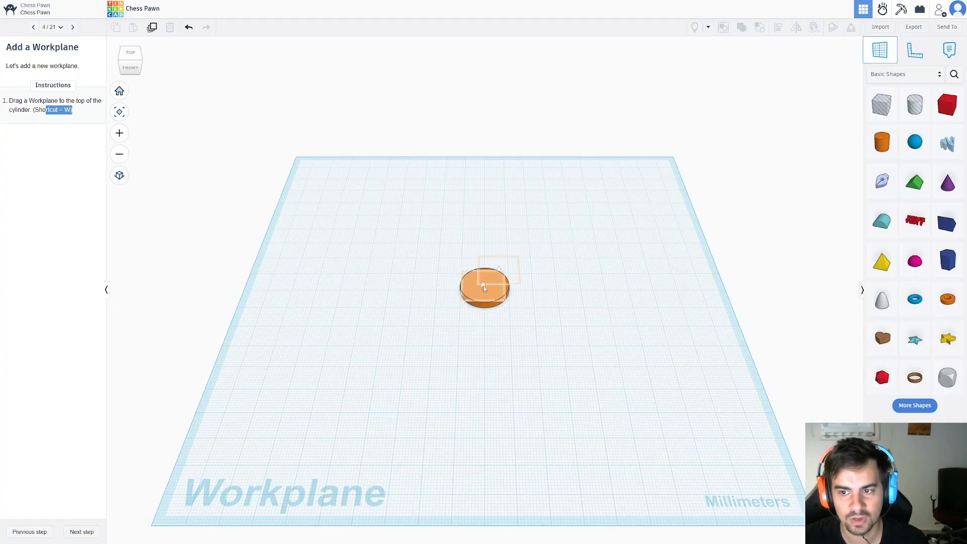
pyautogui.click(497, 274)
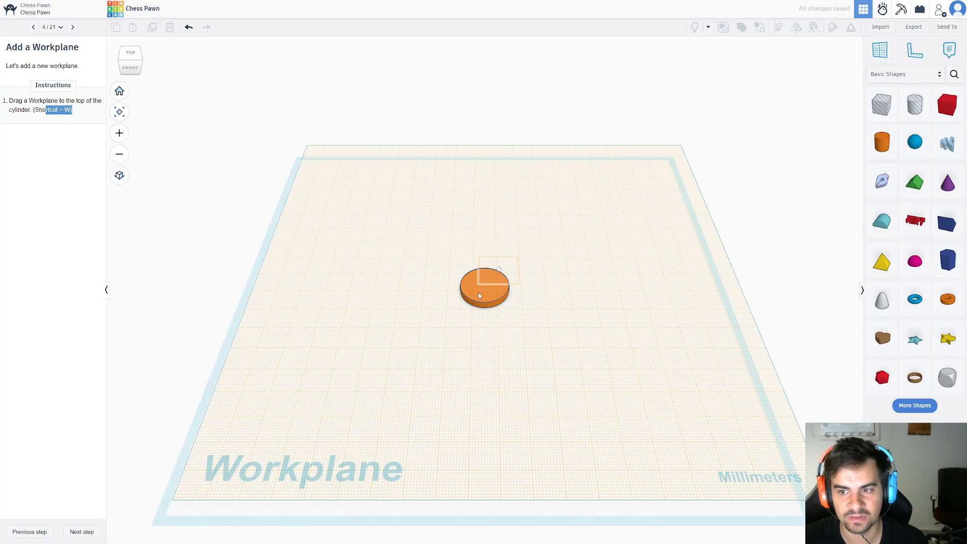
# Advance to the Grab Another Shape lesson step and place a cone on top of the flat cylinder.
pyautogui.click(76, 533)
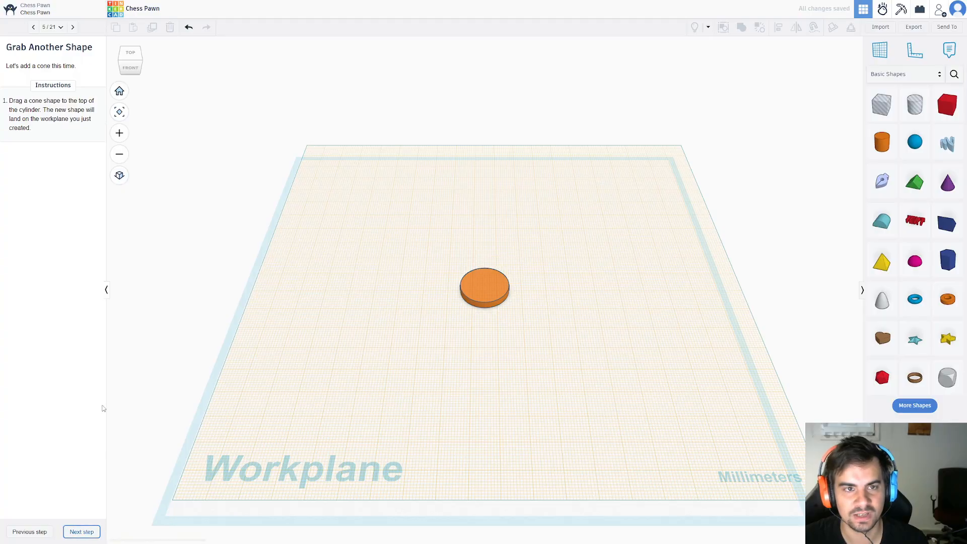
pyautogui.moveTo(947, 183); pyautogui.dragTo(409, 312)
pyautogui.moveTo(469, 333); pyautogui.dragTo(404, 310, button='right')
pyautogui.moveTo(404, 310); pyautogui.dragTo(492, 290)
pyautogui.click(287, 296)
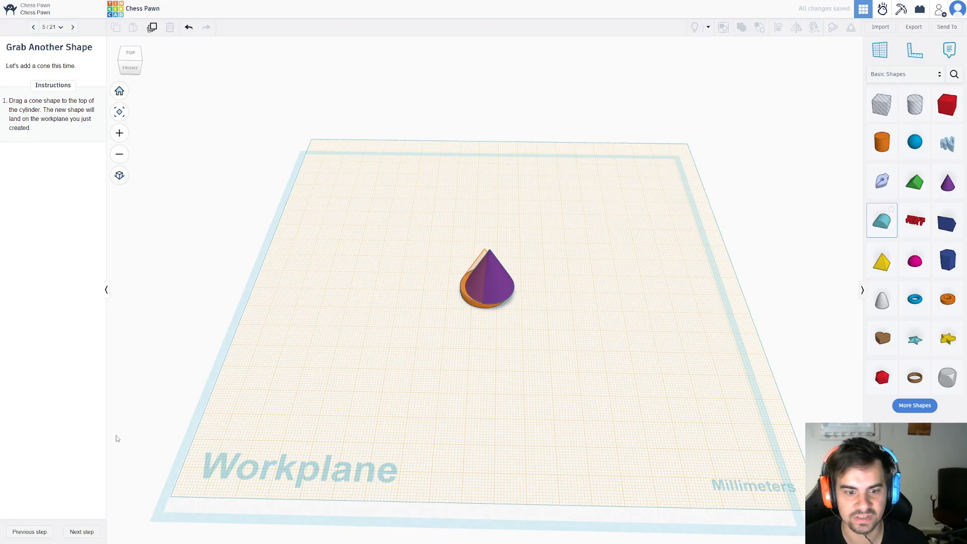
# Advance to the Make It a Bit Shorter lesson step and set the cone's height to 11 mm.
pyautogui.click(91, 533)
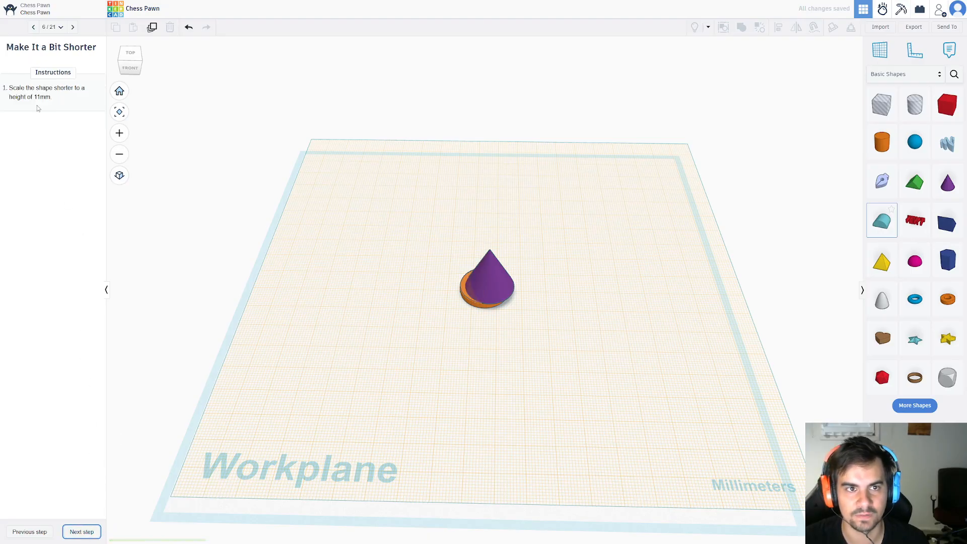
pyautogui.click(488, 280)
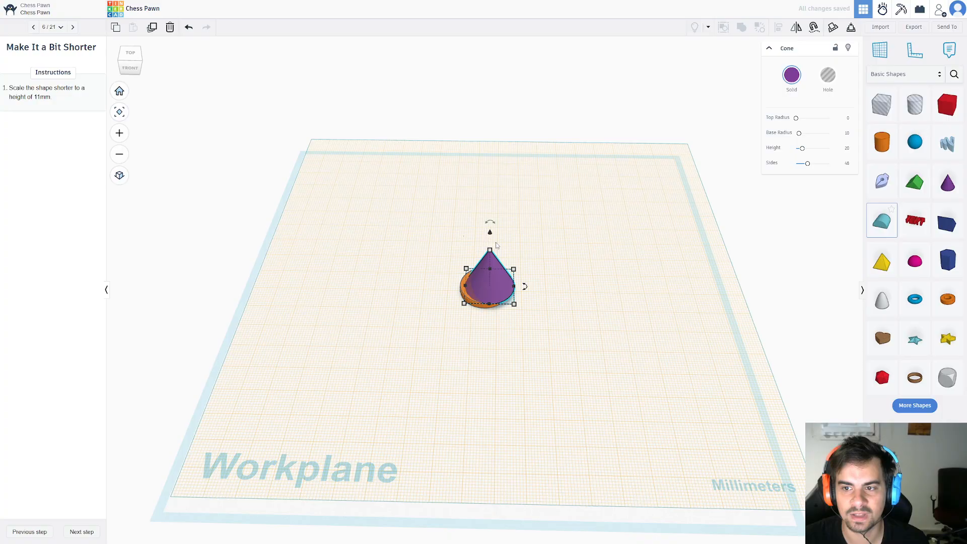
pyautogui.click(526, 268)
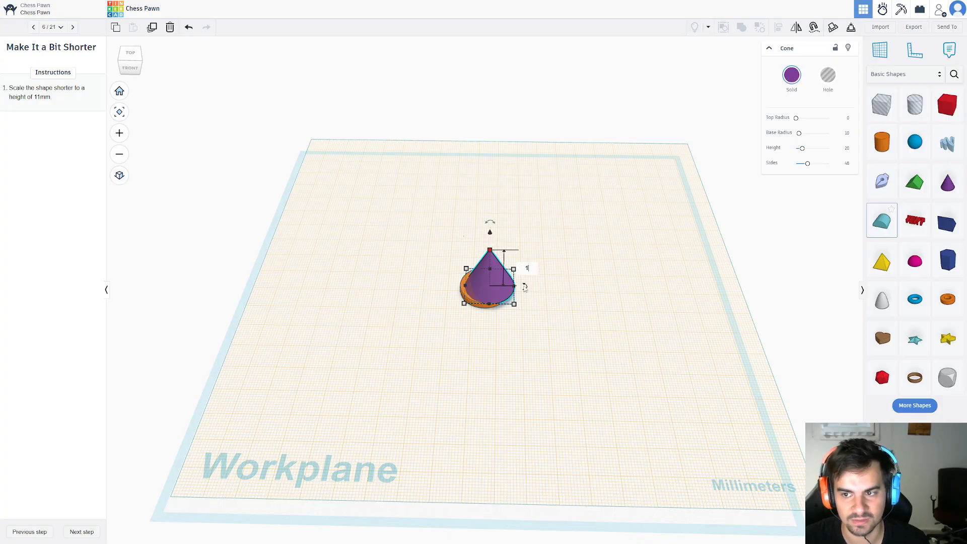
pyautogui.write('1')
pyautogui.click(526, 268)
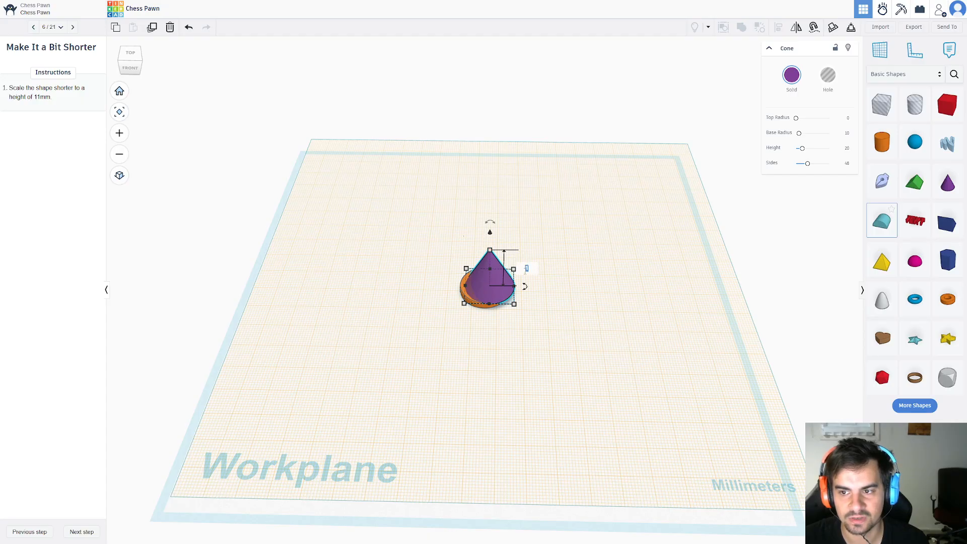
pyautogui.press('Return')
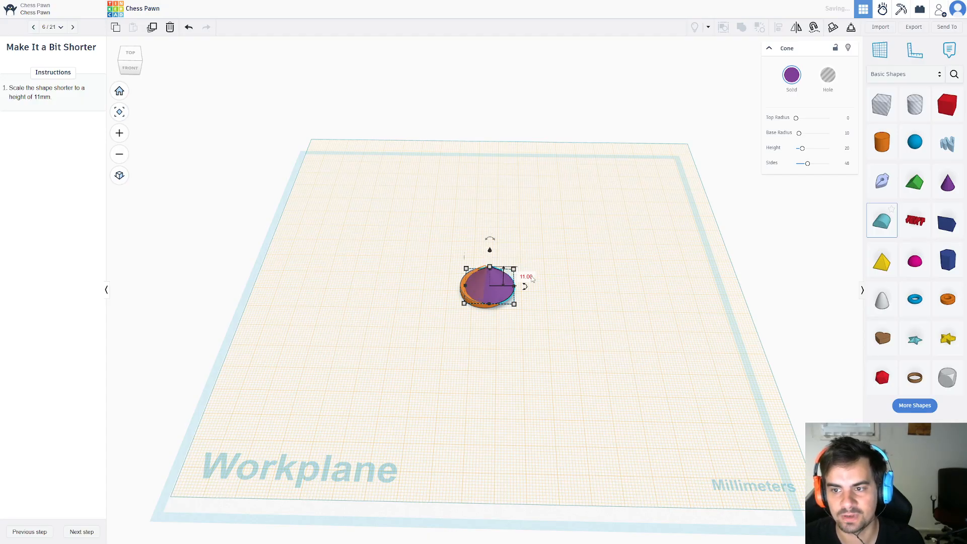
pyautogui.click(110, 346)
# Add a sphere to the workplane beside the cone for the Add a Sphere Shape lesson step, and advance to Squish It!
pyautogui.click(89, 530)
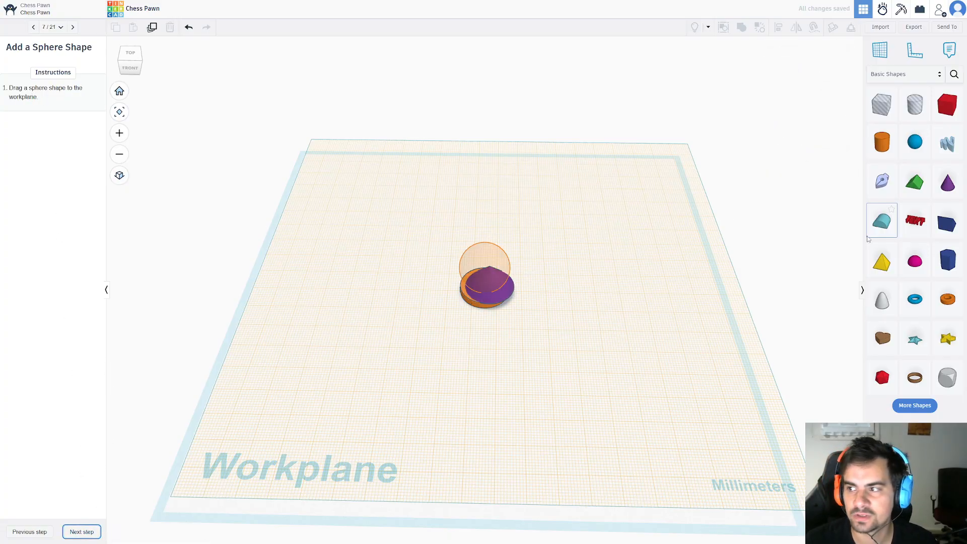
pyautogui.moveTo(915, 141); pyautogui.dragTo(428, 275)
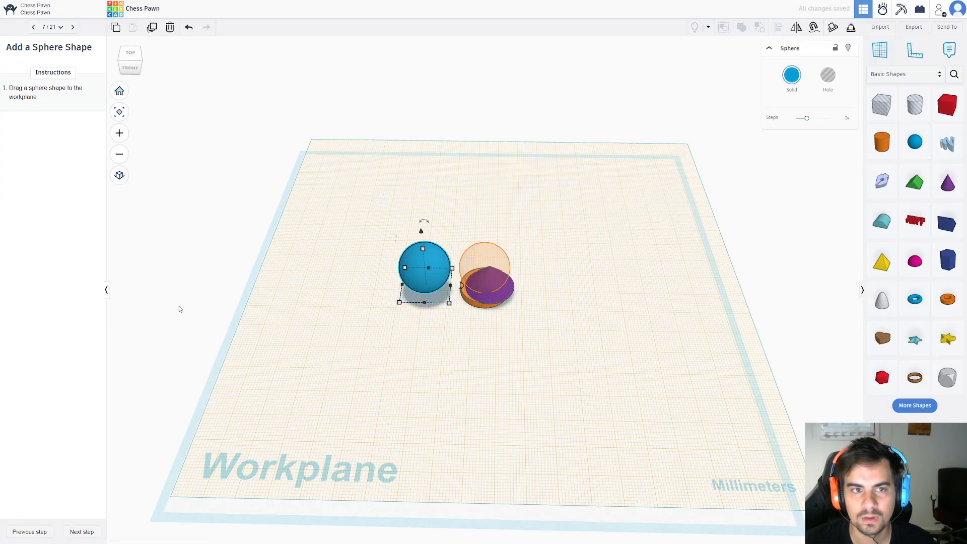
pyautogui.click(91, 529)
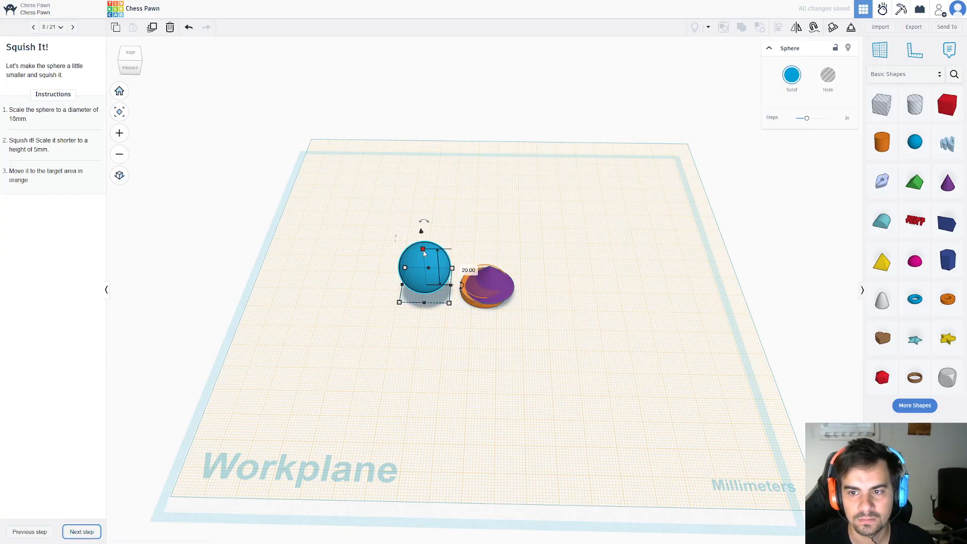
# Set the sphere's length and width to 18 mm each.
pyautogui.click(367, 284)
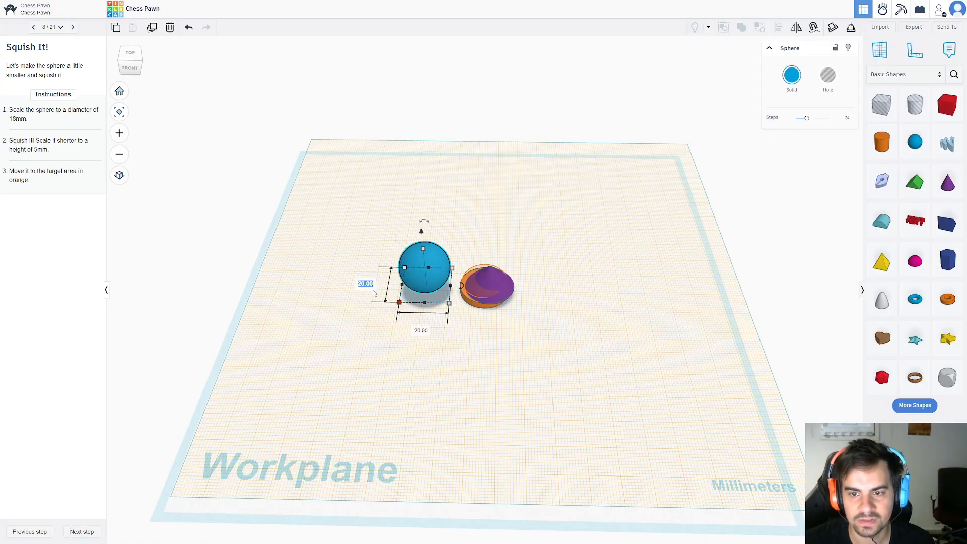
pyautogui.write('18')
pyautogui.press('Tab')
pyautogui.write('1')
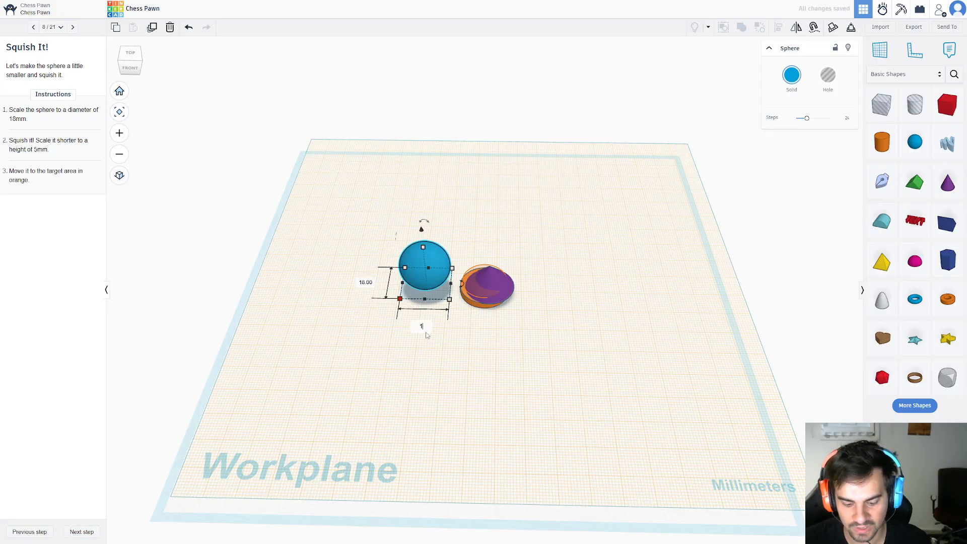
pyautogui.write('8')
pyautogui.press('Return')
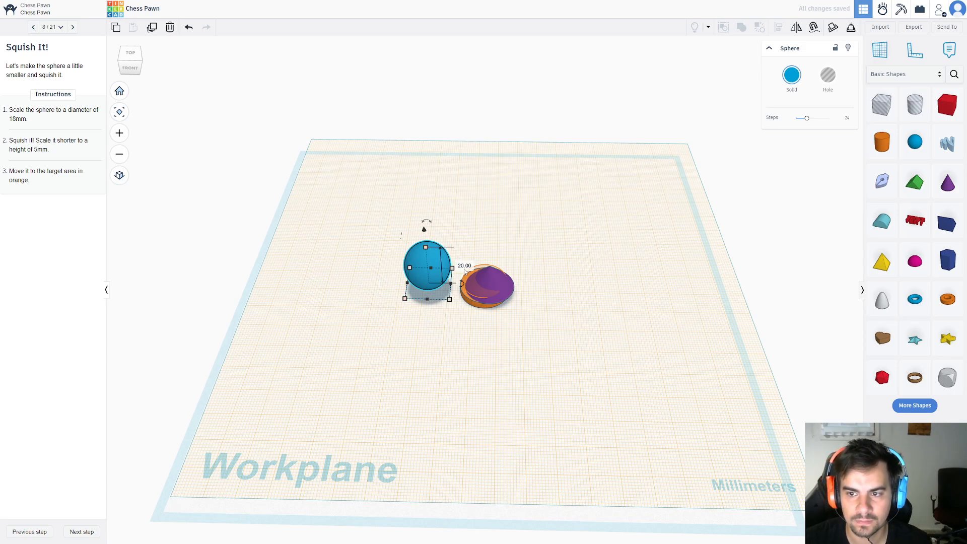
# Squash the sphere by setting its height to 5 mm.
pyautogui.click(425, 376)
pyautogui.click(428, 248)
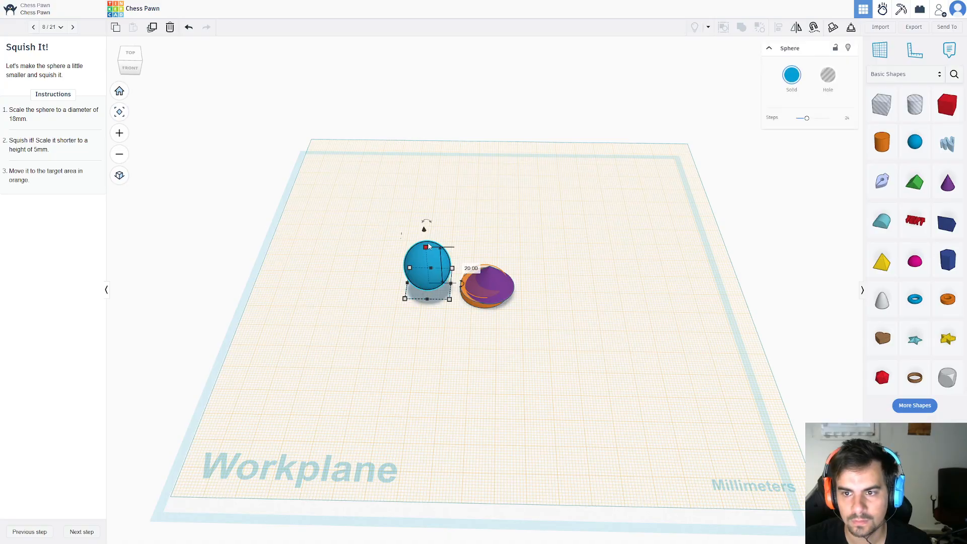
pyautogui.click(471, 268)
pyautogui.write('5')
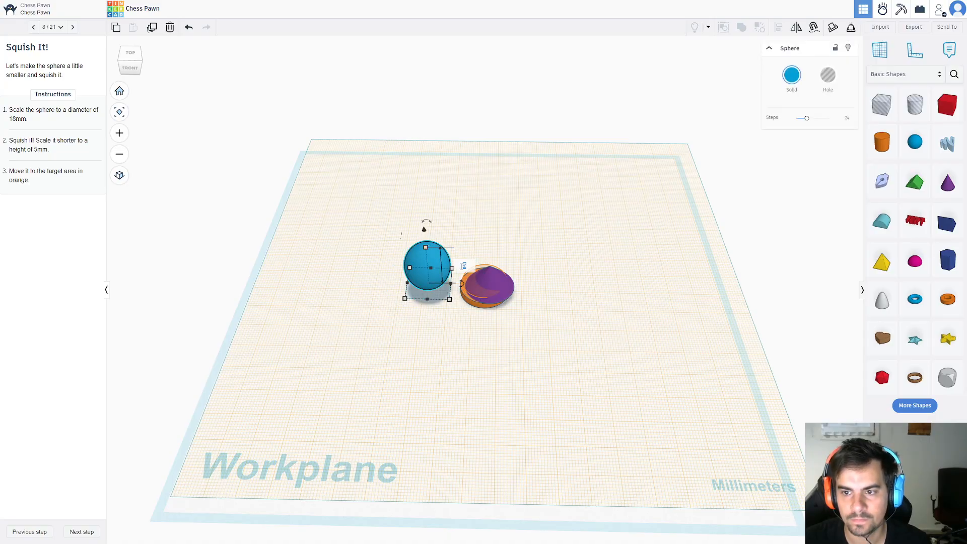
pyautogui.press('Return')
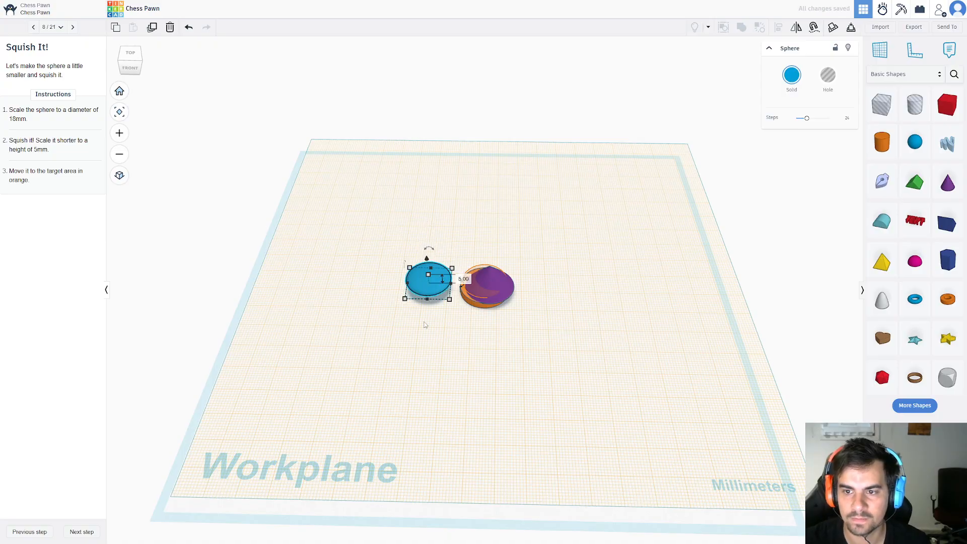
# Move the squashed sphere toward the orange target area over the cone and cylinder, leaving it deselected.
pyautogui.click(437, 335)
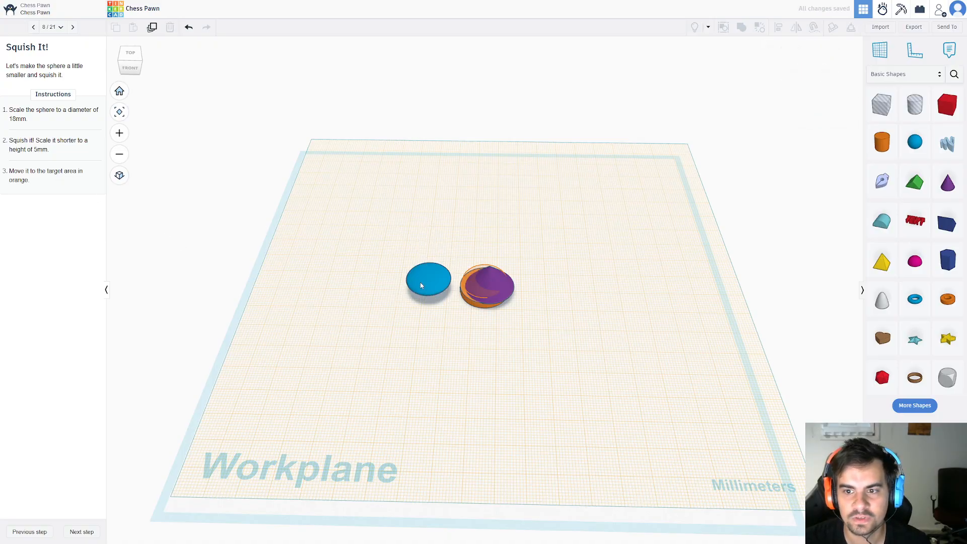
pyautogui.moveTo(422, 286); pyautogui.dragTo(479, 291)
pyautogui.click(391, 419)
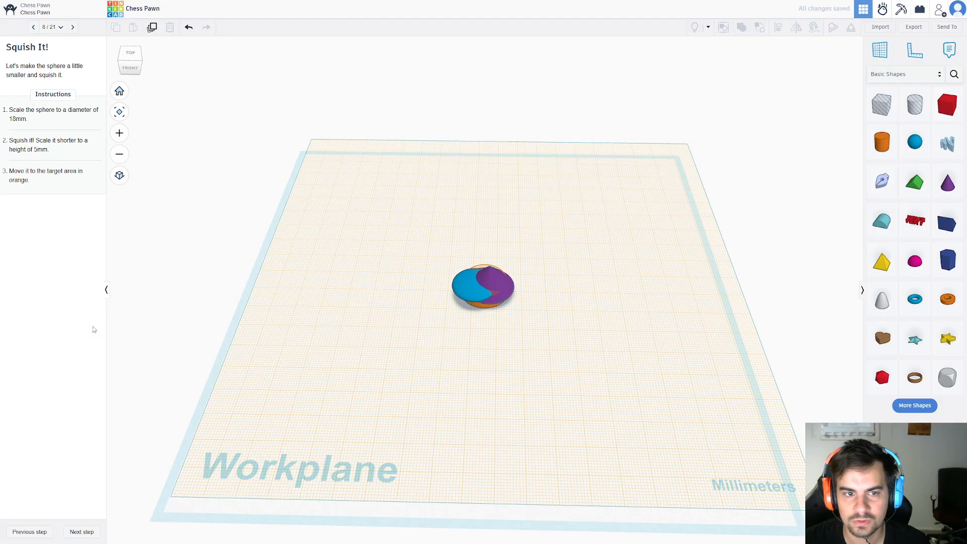
# Place a second cone on the orange target outline beside the stacked shapes, and advance to the Modify the Cone lesson step.
pyautogui.click(85, 531)
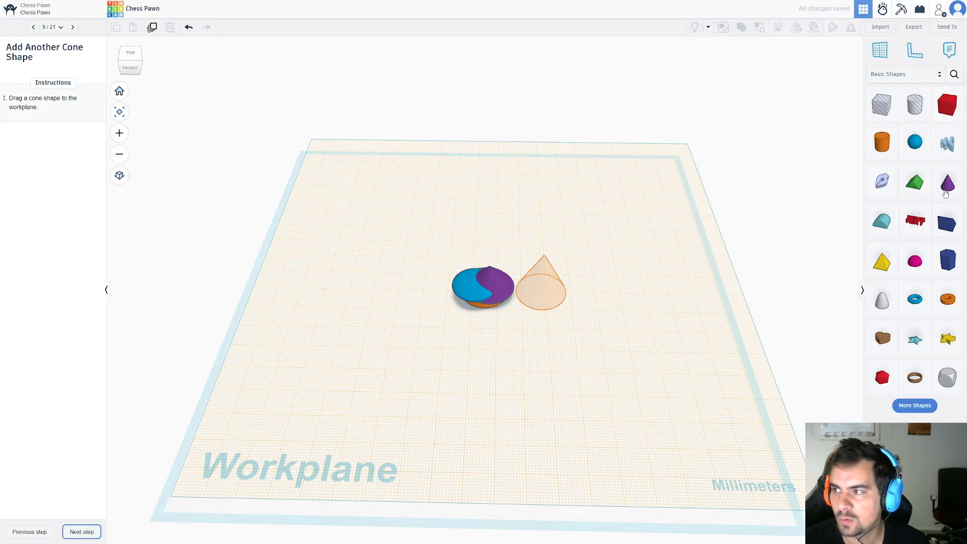
pyautogui.moveTo(946, 194); pyautogui.dragTo(541, 283)
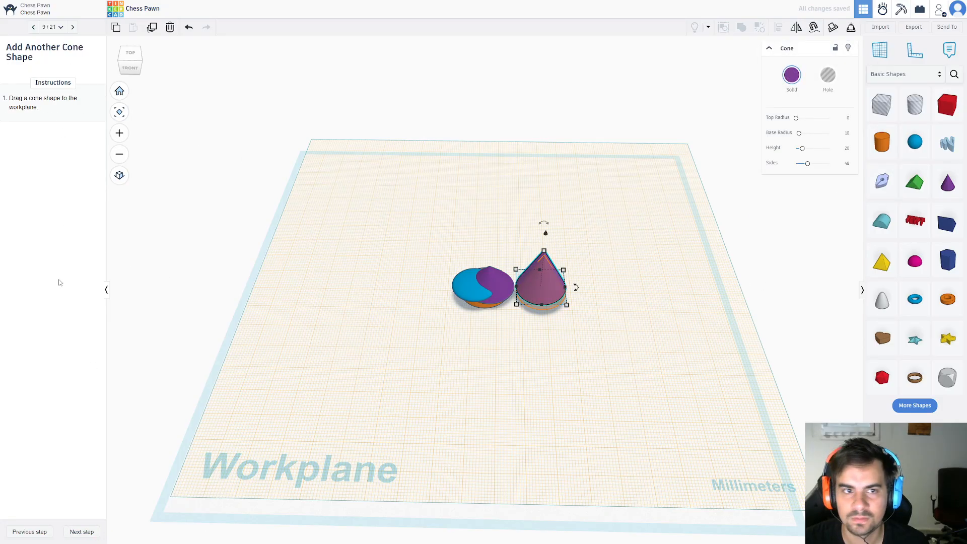
pyautogui.click(82, 533)
# Set the second cone's base length and width to 14 mm each.
pyautogui.moveTo(517, 304)
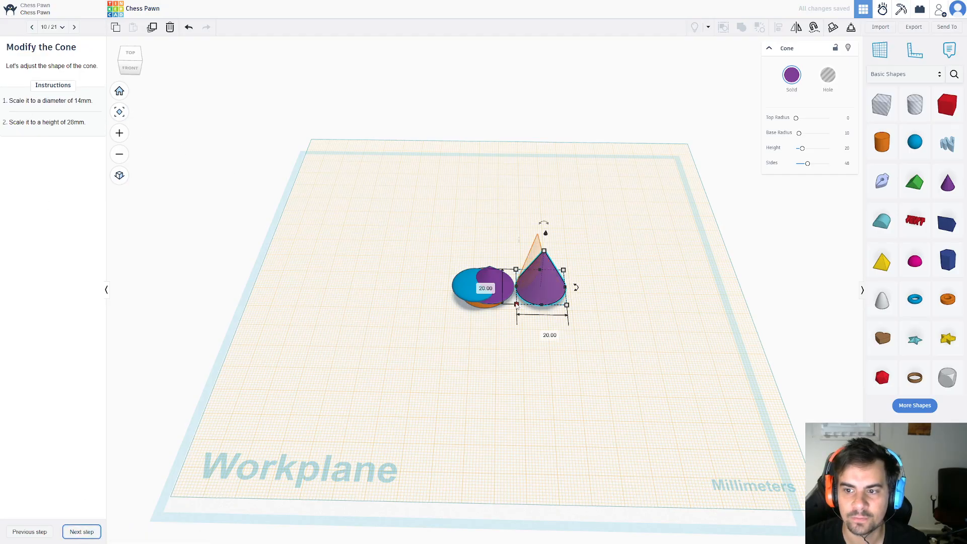
pyautogui.click(480, 286)
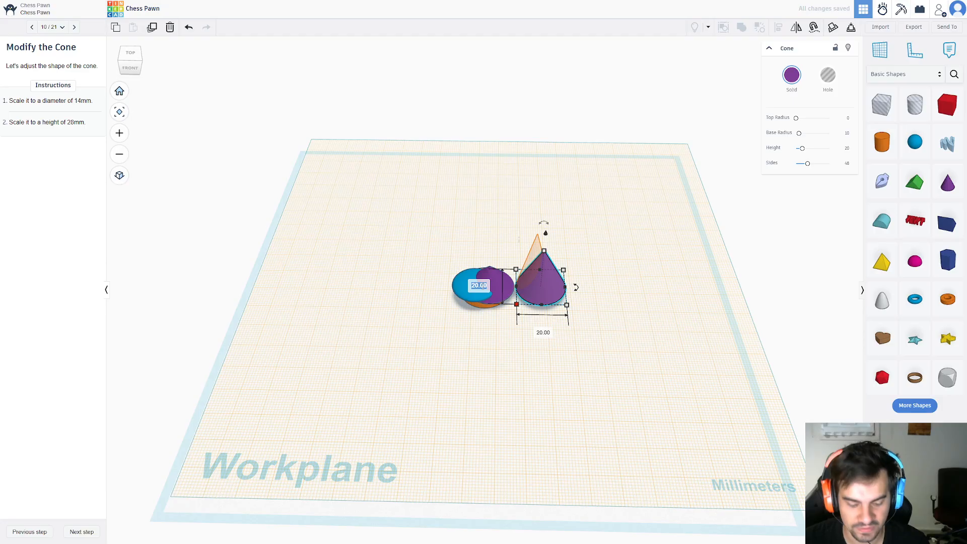
pyautogui.write('1')
pyautogui.press('Return')
pyautogui.click(546, 298)
pyautogui.write('14')
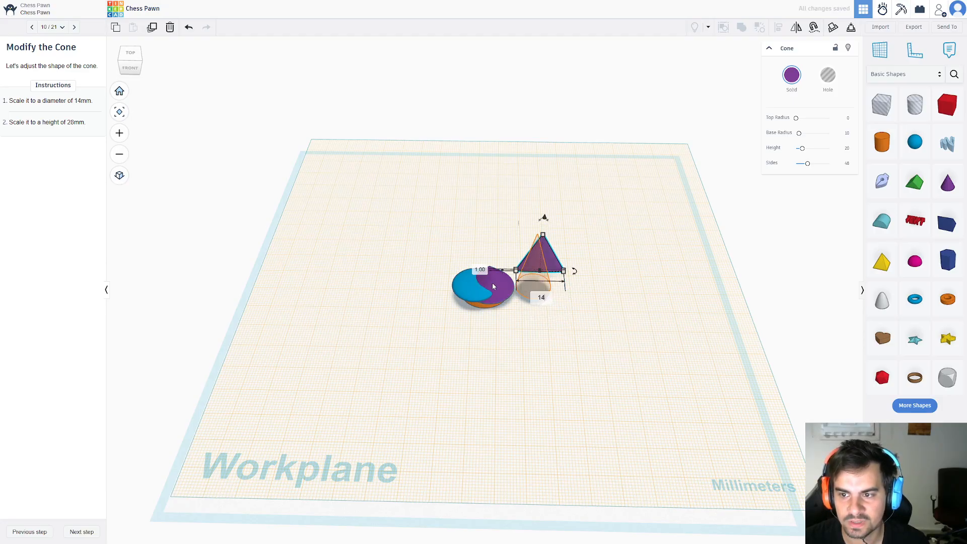
pyautogui.click(480, 272)
pyautogui.press('Return')
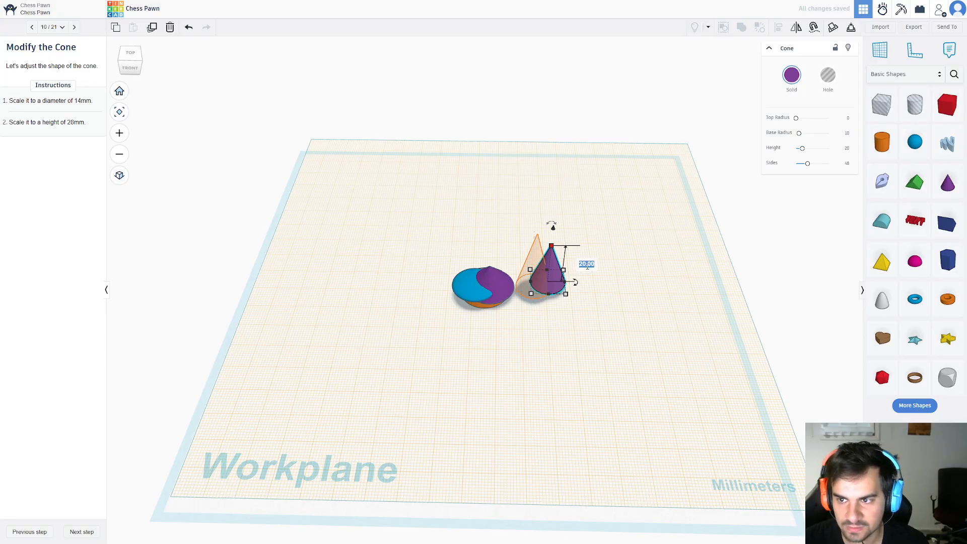
# Set the second cone's height to 28 mm, and advance to the Position the Cone lesson step.
pyautogui.write('28')
pyautogui.press('Return')
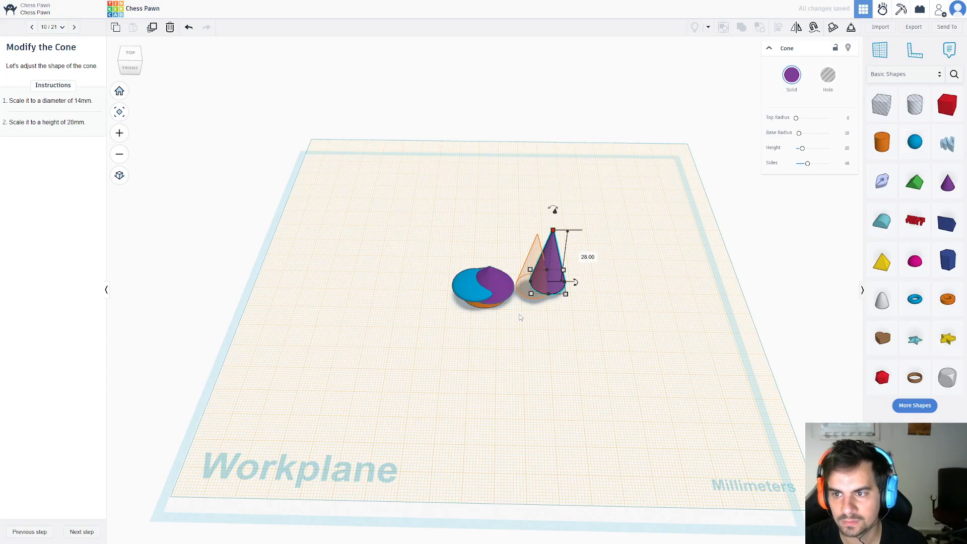
pyautogui.click(80, 532)
# Move the tall cone onto the orange target over the base shapes, lift it 3 mm, and advance to Add Another Cone.
pyautogui.moveTo(538, 262); pyautogui.dragTo(485, 256)
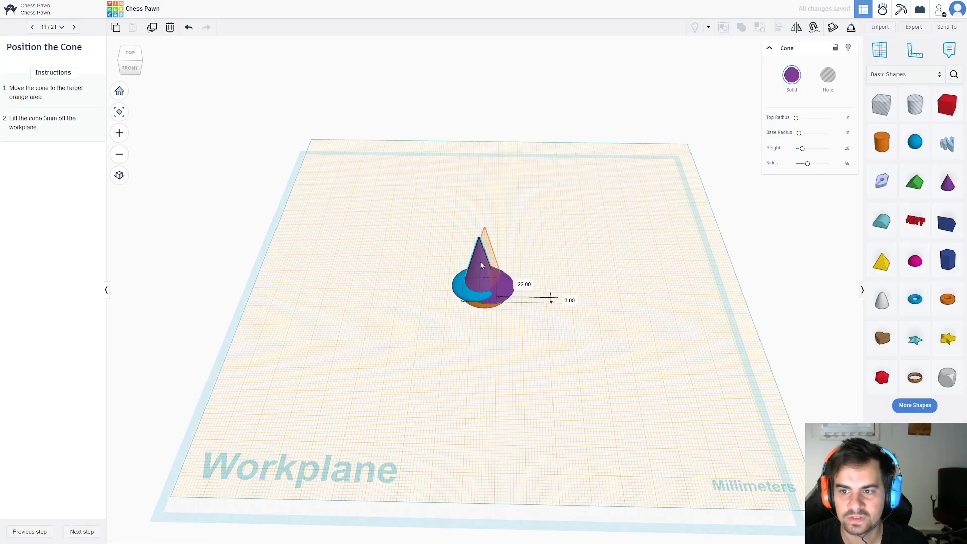
pyautogui.click(404, 373)
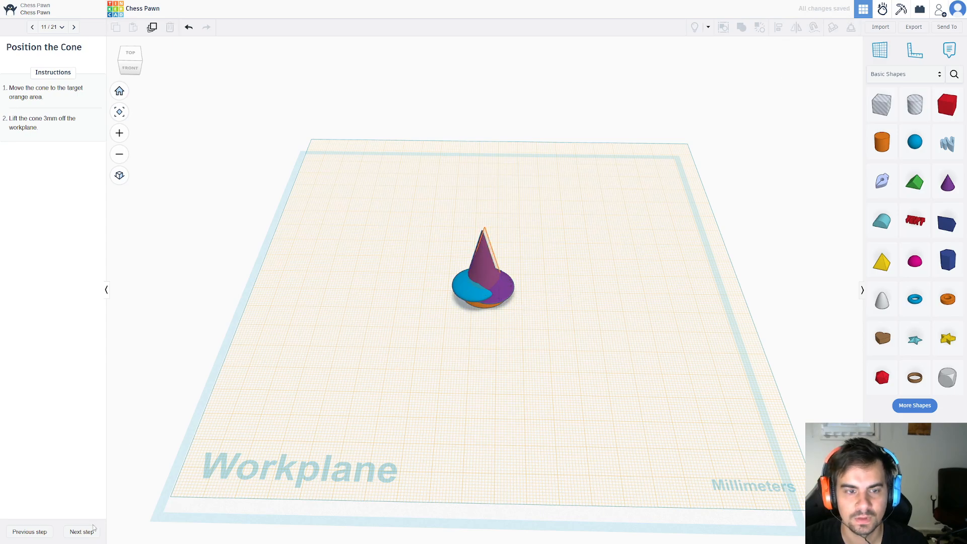
pyautogui.click(484, 261)
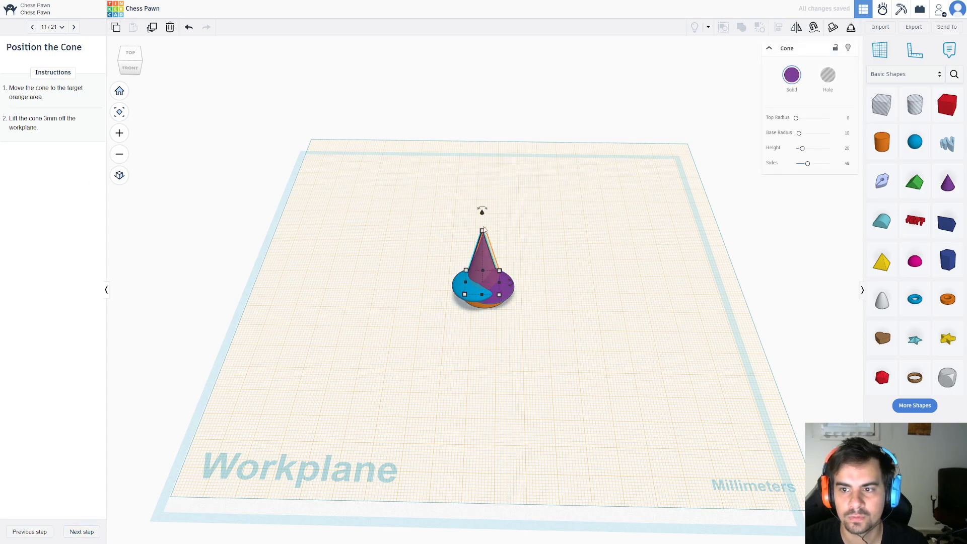
pyautogui.moveTo(482, 215); pyautogui.dragTo(485, 214)
pyautogui.click(511, 224)
pyautogui.write('3')
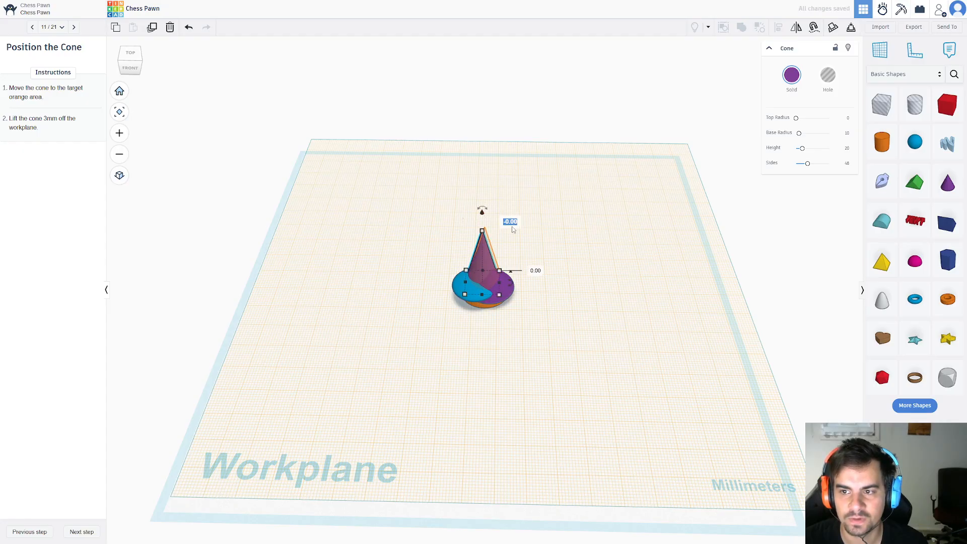
pyautogui.press('Return')
pyautogui.moveTo(540, 402); pyautogui.dragTo(311, 429, button='right')
pyautogui.click(88, 531)
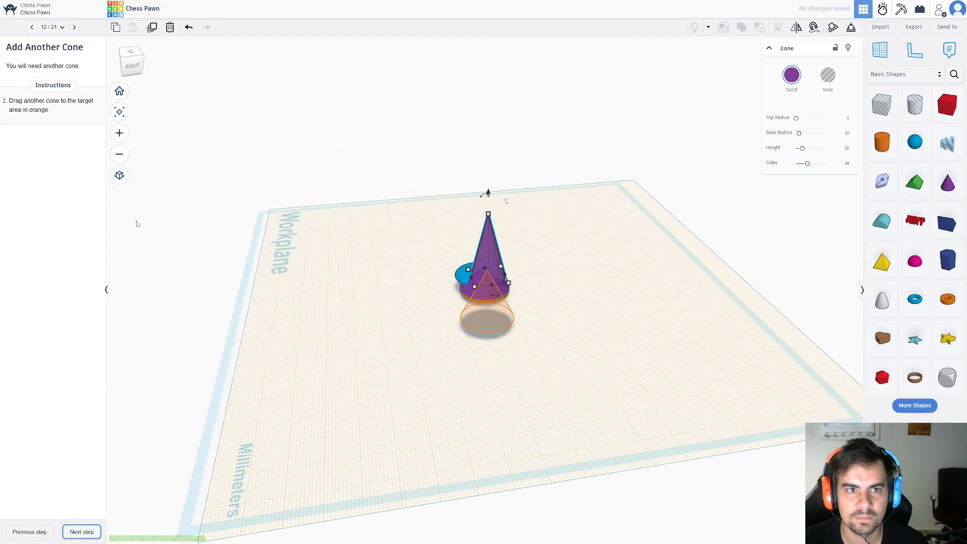
# Place a third cone on the orange target outline beside the stack, and advance to the Size the Cone lesson step.
pyautogui.moveTo(275, 315); pyautogui.dragTo(373, 355, button='right')
pyautogui.moveTo(948, 183); pyautogui.dragTo(494, 325)
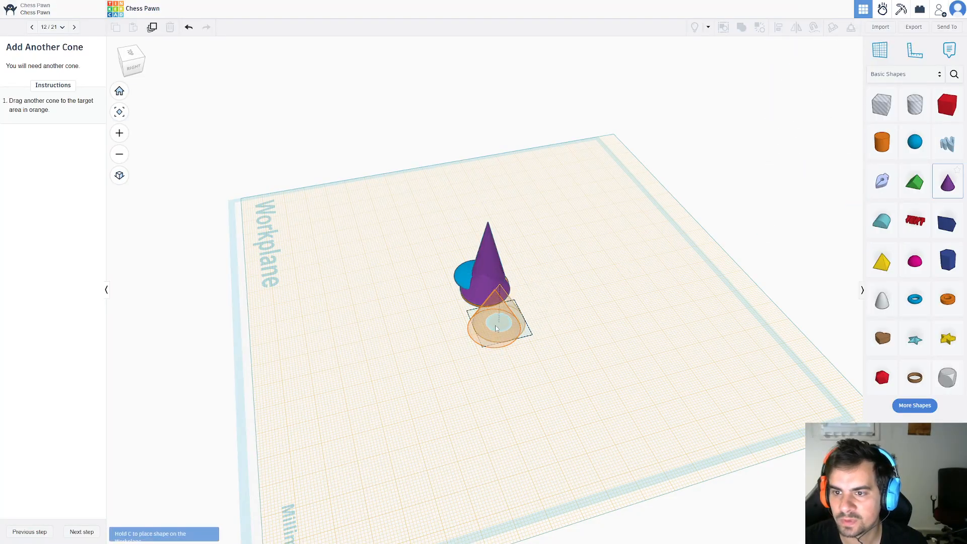
pyautogui.click(80, 532)
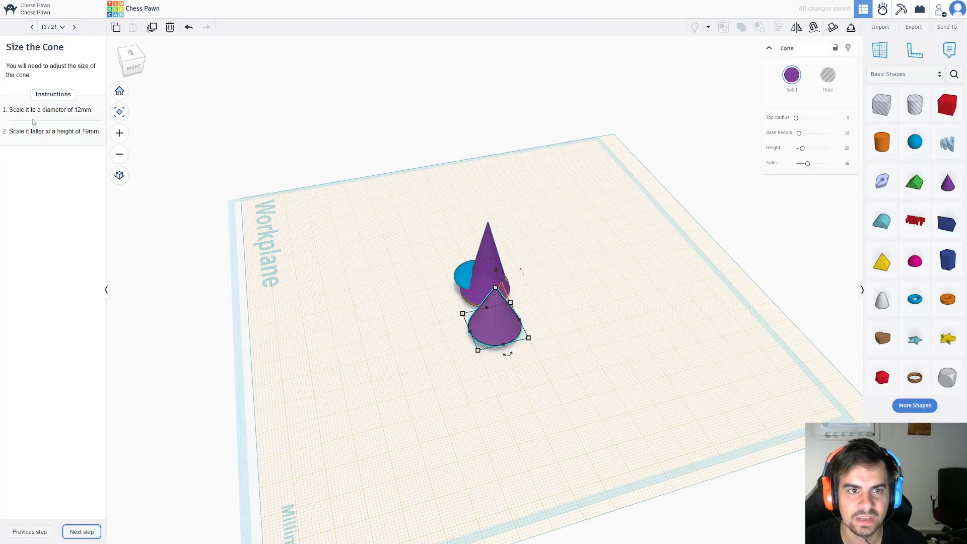
# Set the third cone's base length and width to 12 mm each.
pyautogui.click(480, 352)
pyautogui.click(488, 338)
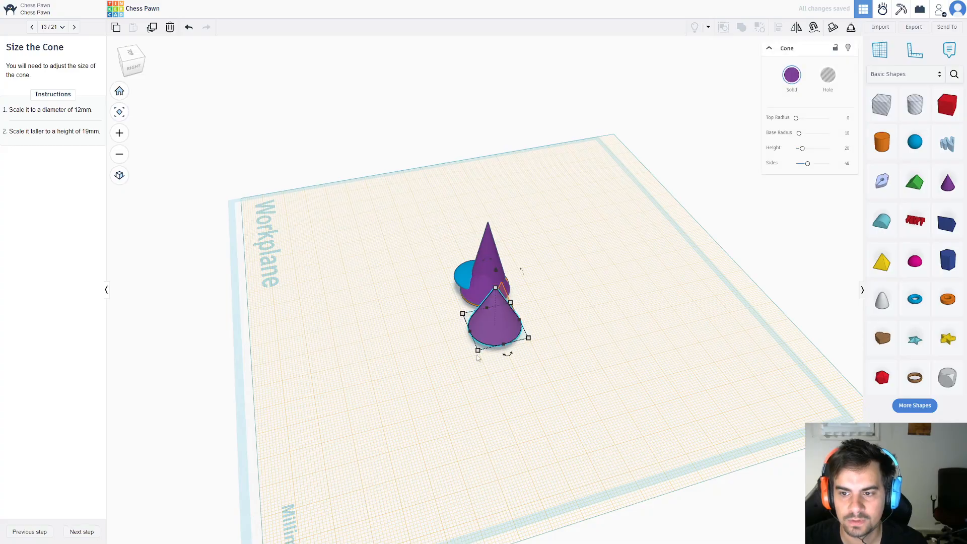
pyautogui.click(478, 350)
pyautogui.click(435, 340)
pyautogui.write('12')
pyautogui.click(519, 371)
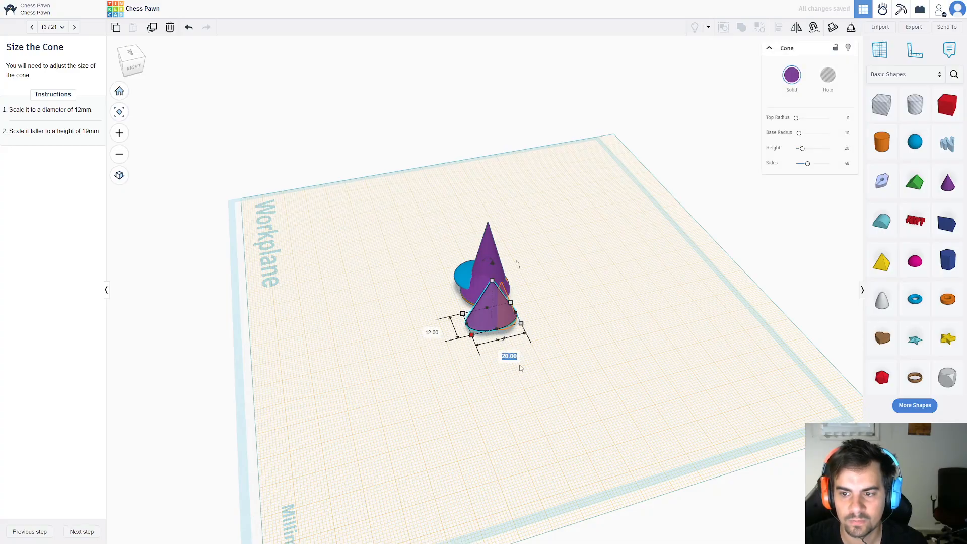
pyautogui.write('12')
pyautogui.press('Return')
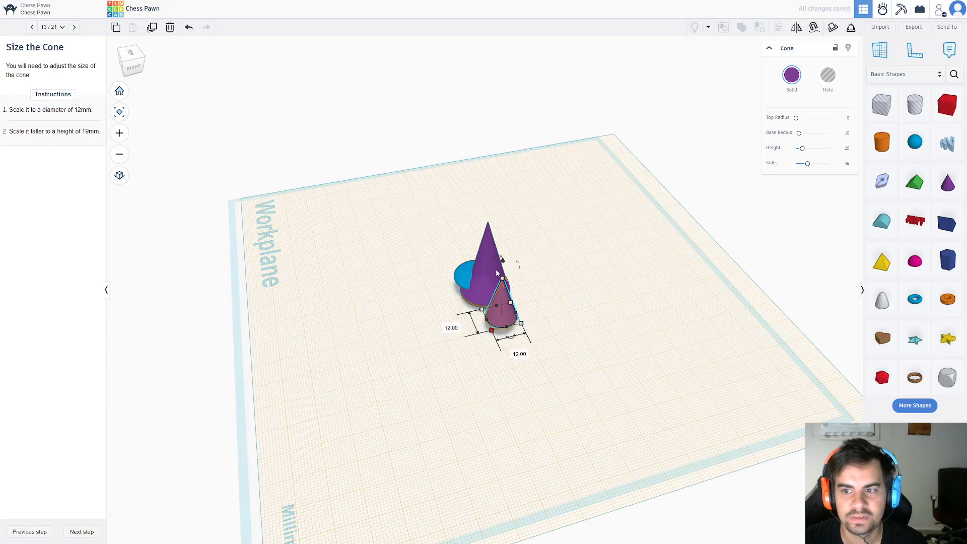
pyautogui.moveTo(503, 278)
pyautogui.write('1')
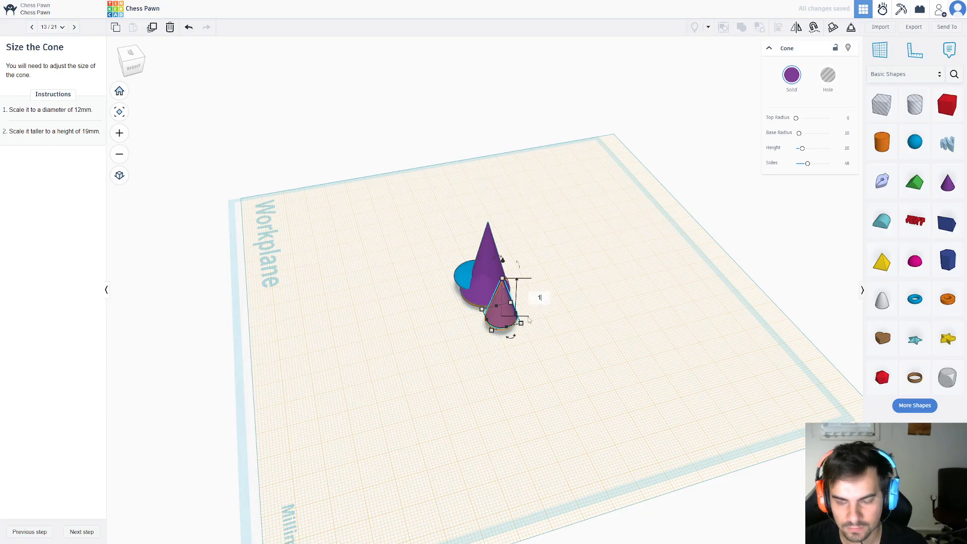
pyautogui.press('Return')
# Set the third cone's height to 19 mm, and advance to the Flip the Cone lesson step.
pyautogui.click(499, 377)
pyautogui.moveTo(499, 377); pyautogui.dragTo(527, 285, button='right')
pyautogui.click(527, 289)
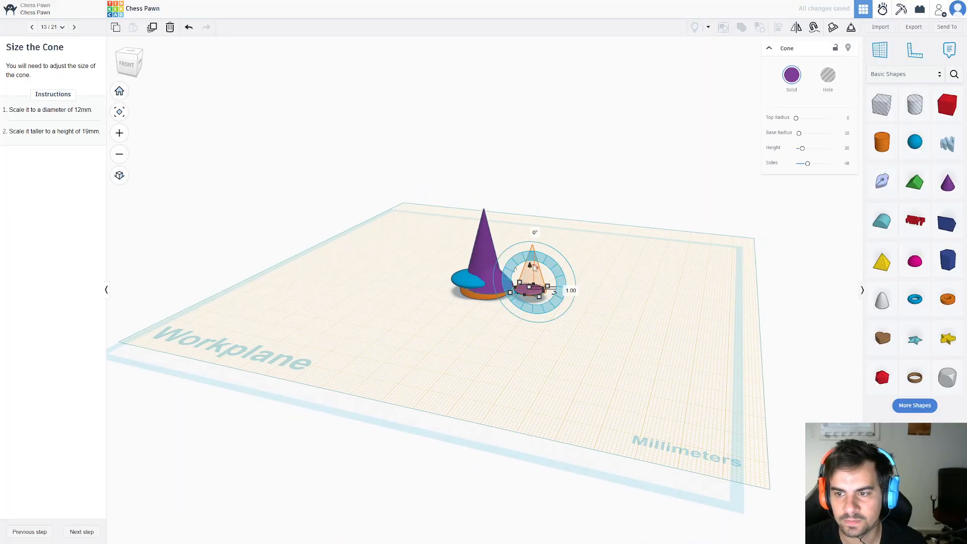
pyautogui.moveTo(529, 290)
pyautogui.click(567, 289)
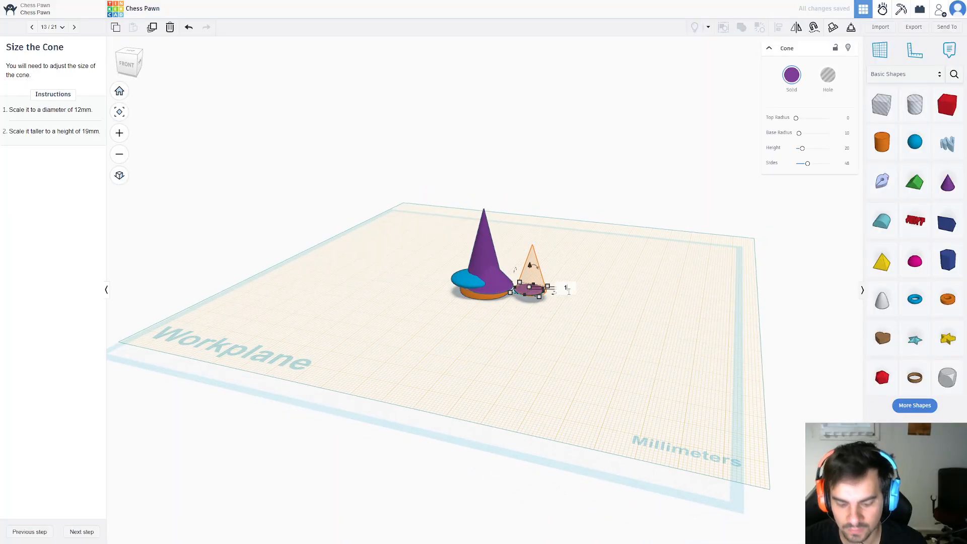
pyautogui.press('Return')
pyautogui.click(562, 341)
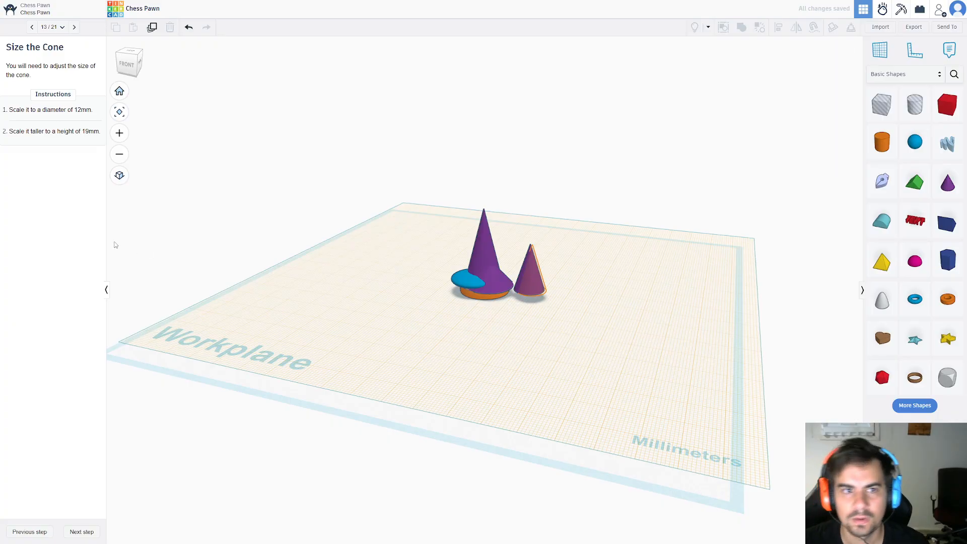
pyautogui.click(84, 532)
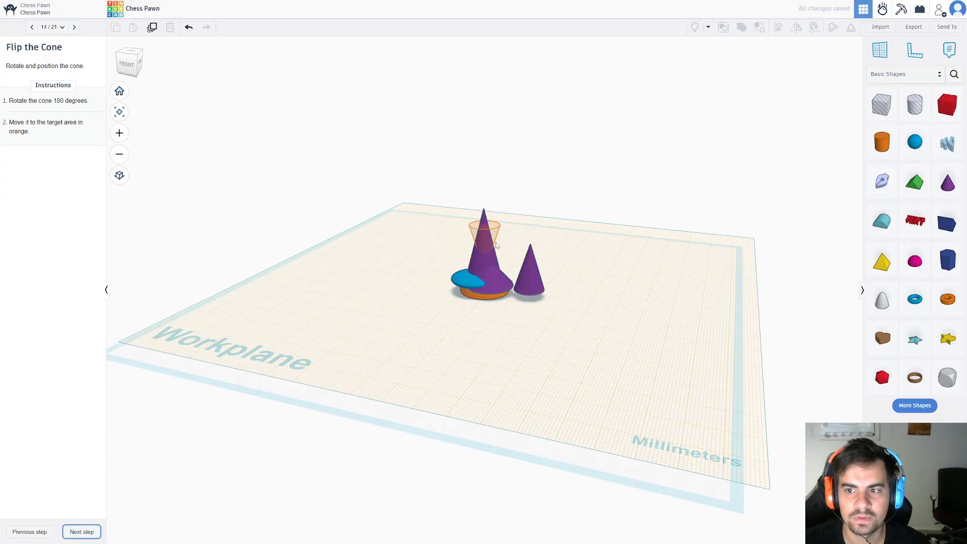
# Rotate the third cone 180 degrees so it stands upside down on its tip.
pyautogui.click(531, 271)
pyautogui.moveTo(535, 229); pyautogui.dragTo(540, 198)
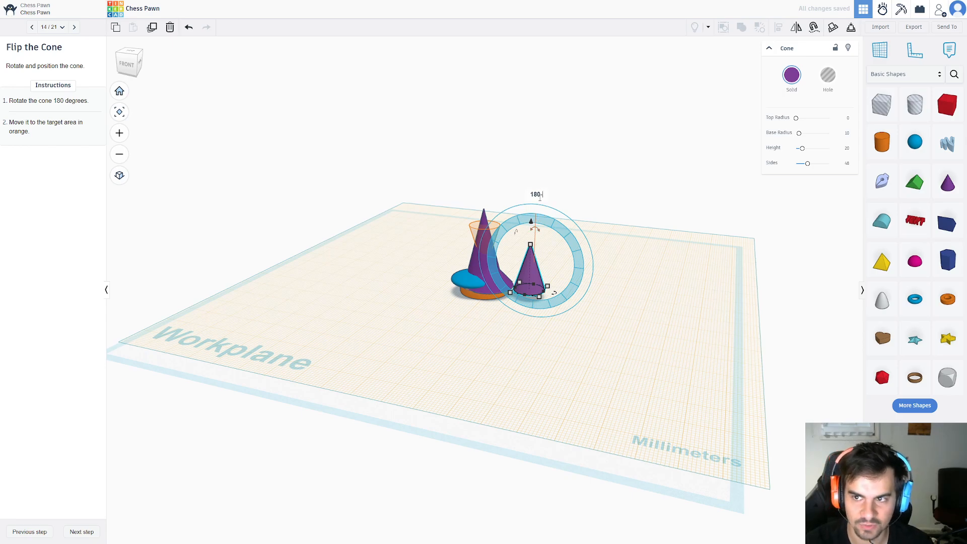
pyautogui.moveTo(540, 198); pyautogui.dragTo(539, 200)
pyautogui.click(500, 314)
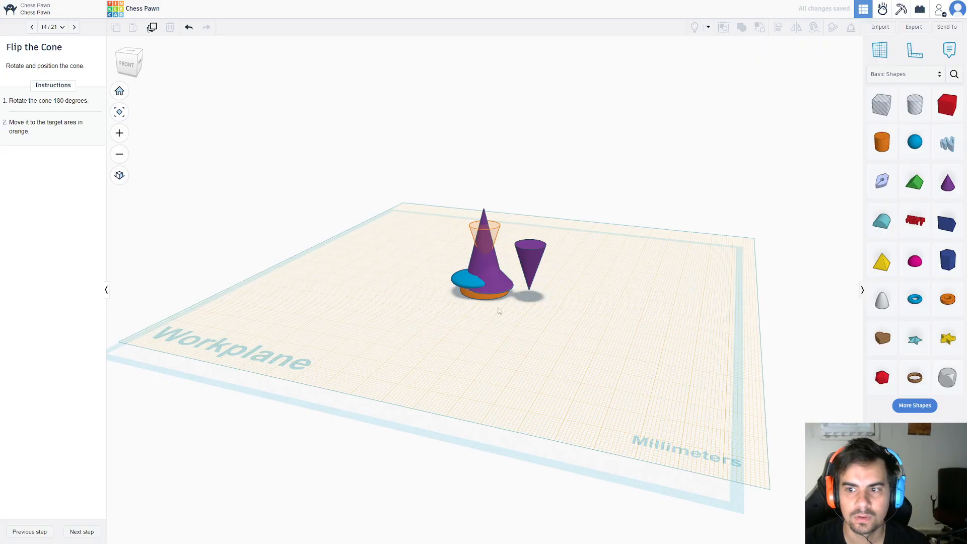
# Move the flipped cone onto the orange target over the tall cone, and advance to the Add a New Workplane lesson step.
pyautogui.moveTo(499, 313); pyautogui.dragTo(500, 347, button='right')
pyautogui.moveTo(539, 265); pyautogui.dragTo(491, 253)
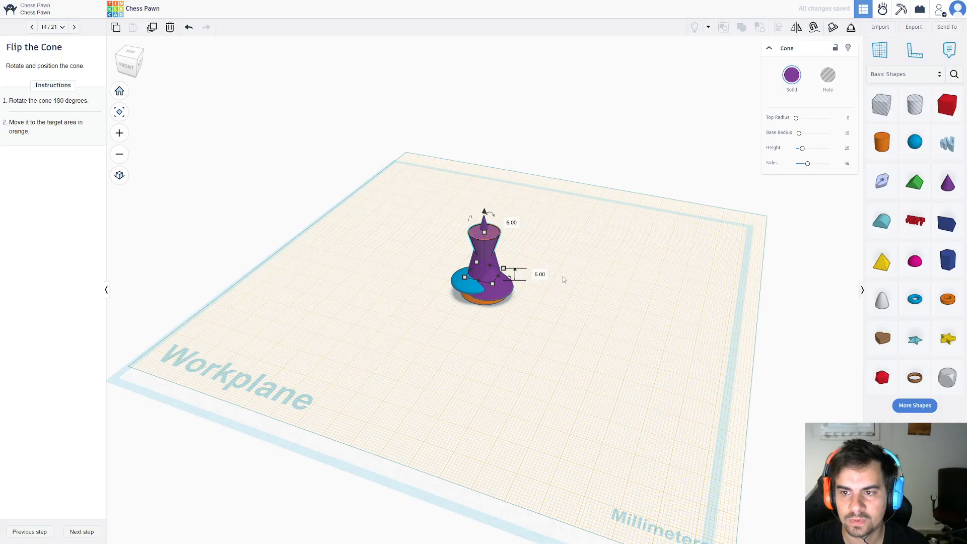
pyautogui.click(80, 532)
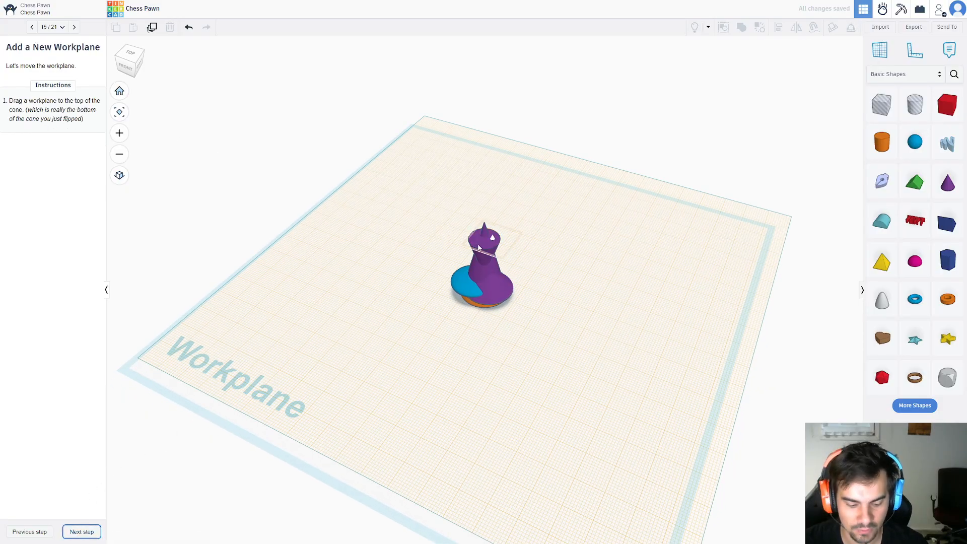
# Place a new workplane on the flat top face of the flipped cone, and advance to the next lesson step.
pyautogui.press('w')
pyautogui.click(483, 246)
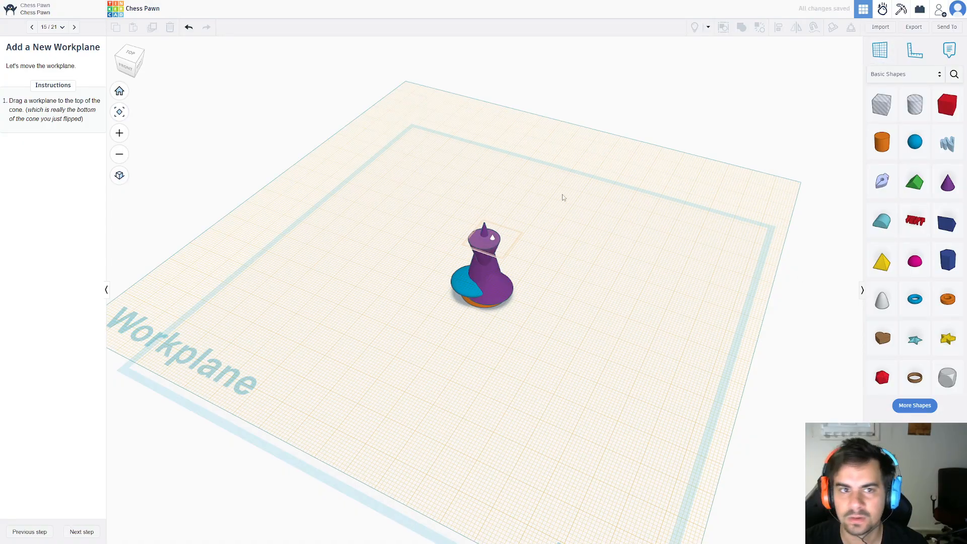
pyautogui.click(82, 532)
# Place a sphere on the new workplane beside the pawn's top and scale it uniformly to 8 x 8 x 8 mm.
pyautogui.moveTo(915, 142); pyautogui.dragTo(524, 250)
pyautogui.click(76, 534)
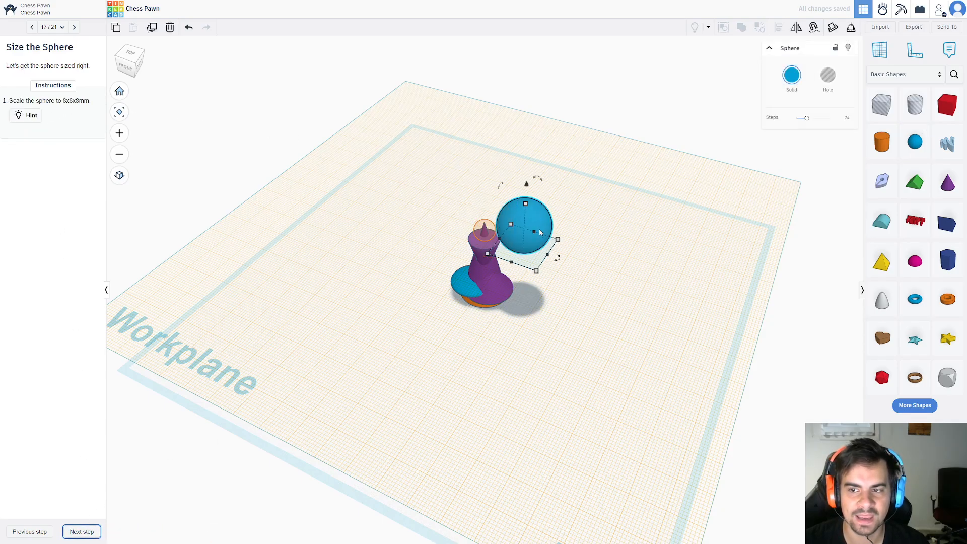
pyautogui.moveTo(537, 274)
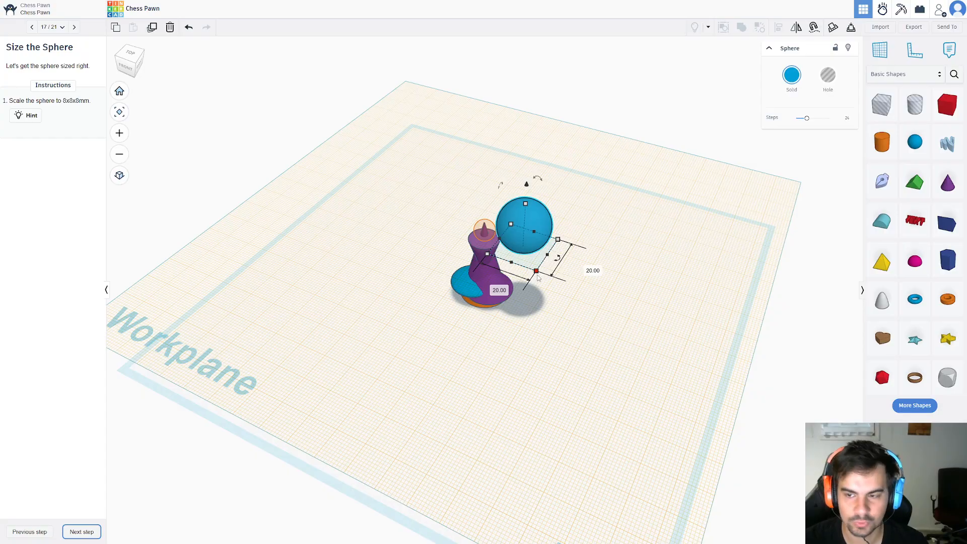
pyautogui.moveTo(538, 276); pyautogui.dragTo(522, 246)
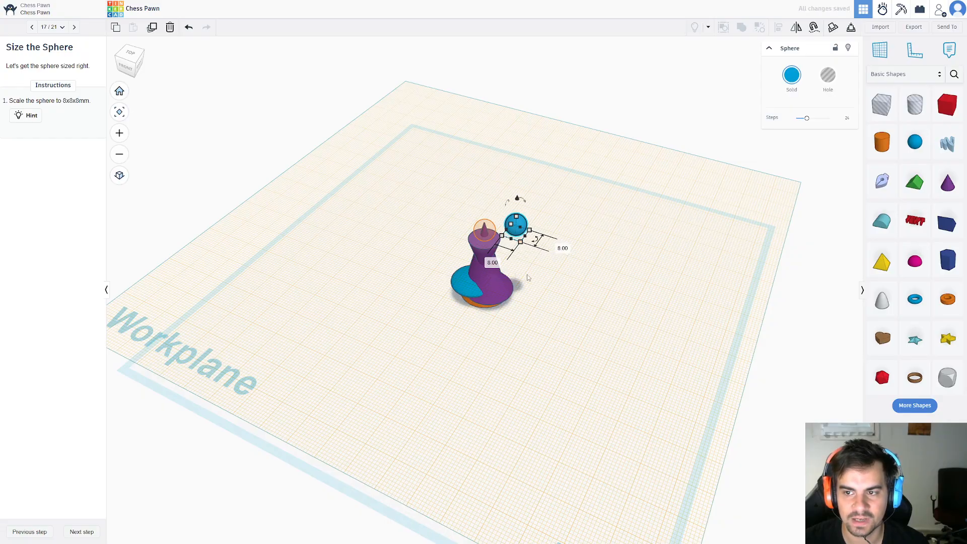
pyautogui.click(530, 306)
# Move the small sphere onto the orange target on top of the flipped cone.
pyautogui.click(516, 225)
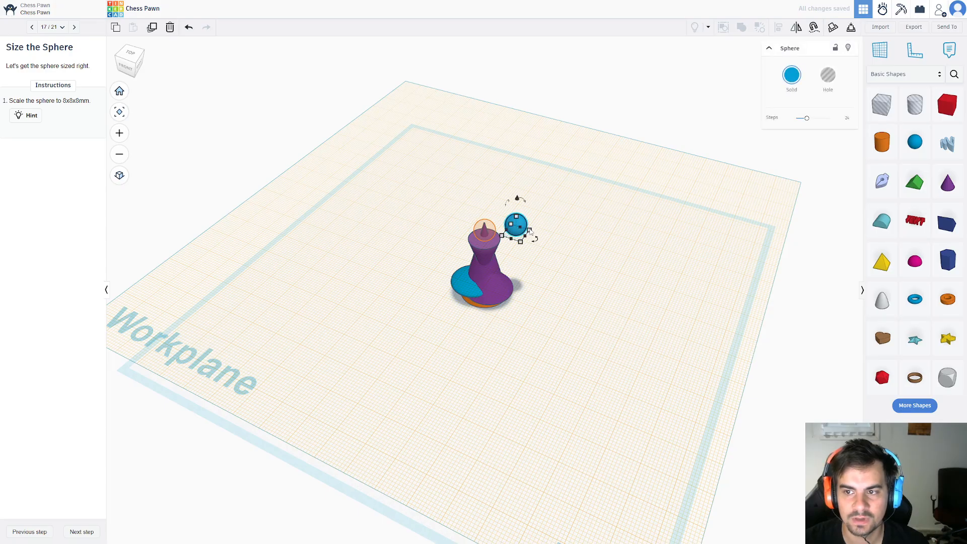
pyautogui.moveTo(529, 230); pyautogui.dragTo(485, 240)
pyautogui.click(515, 240)
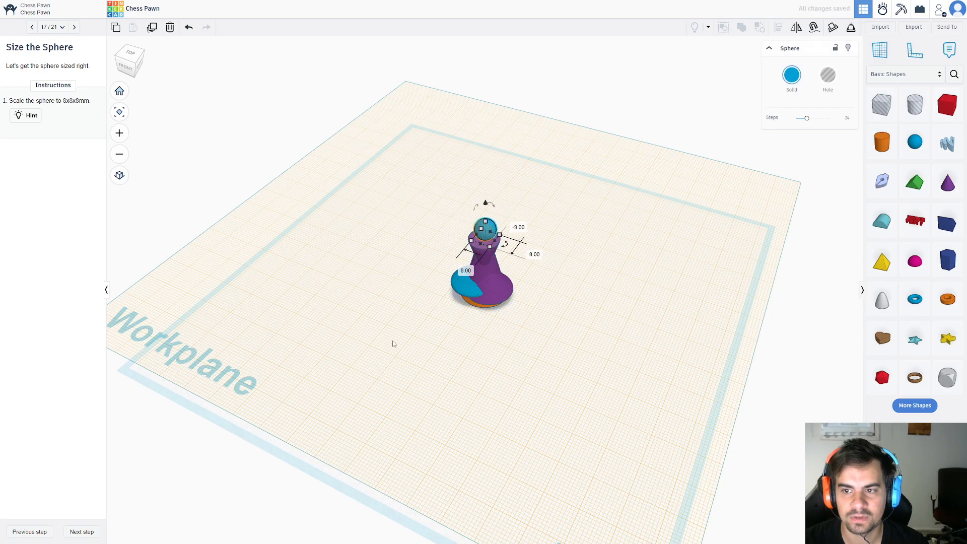
# Shift the top sphere and the wide base cone slightly off-center from the rest of the pawn.
pyautogui.moveTo(317, 367); pyautogui.dragTo(303, 353, button='right')
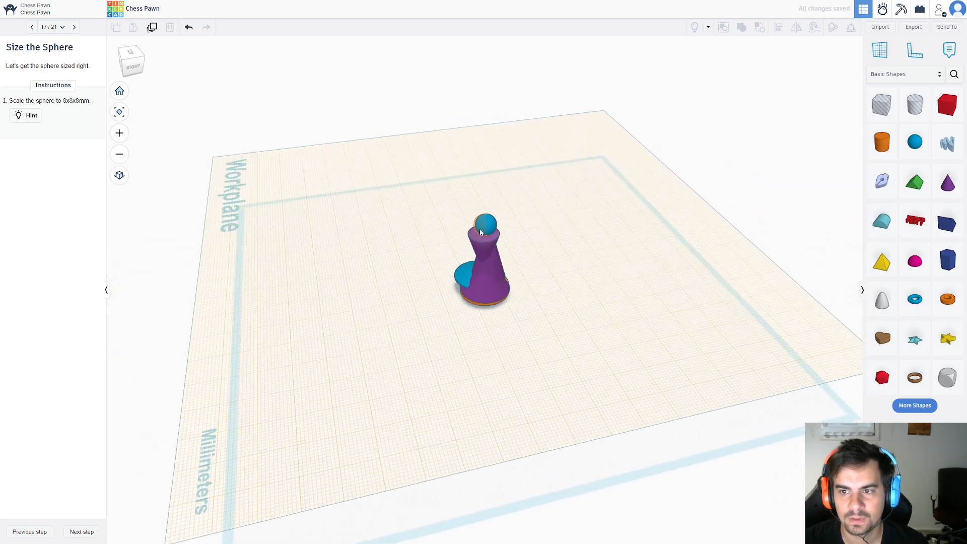
pyautogui.moveTo(492, 226); pyautogui.dragTo(496, 225)
pyautogui.moveTo(492, 272); pyautogui.dragTo(487, 296)
pyautogui.click(189, 422)
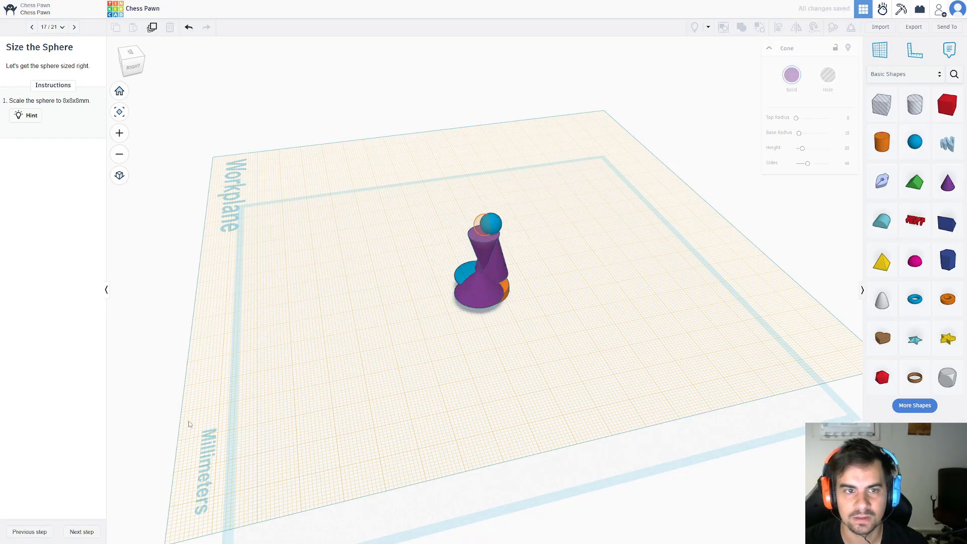
# Advance to Reset the Workplane, return the workplane to its original location, and continue to the Align the Shapes lesson step.
pyautogui.click(94, 535)
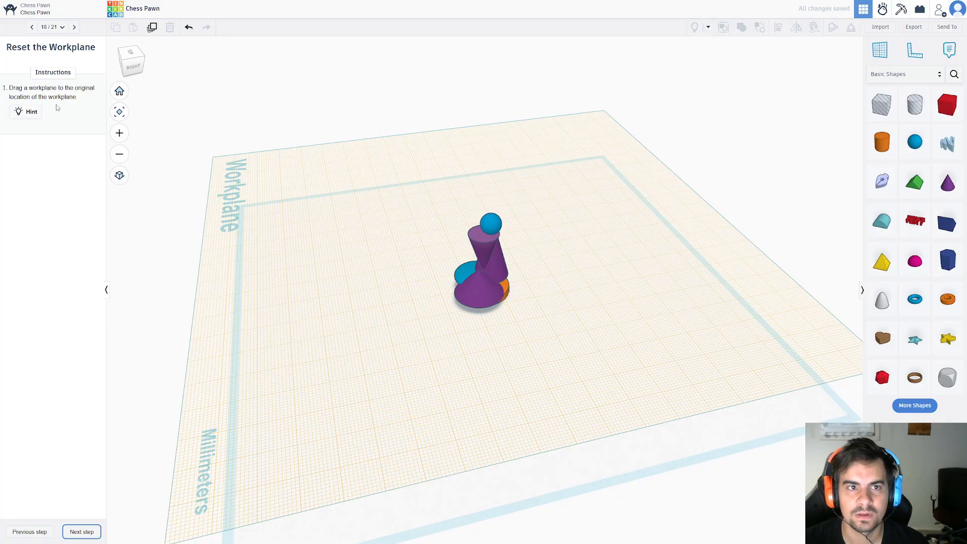
pyautogui.press('w')
pyautogui.click(295, 270)
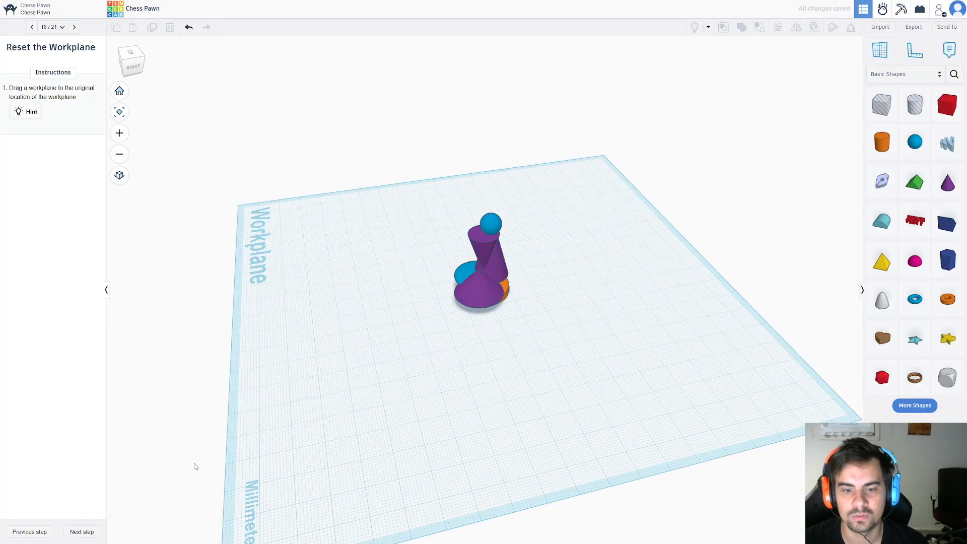
pyautogui.click(81, 532)
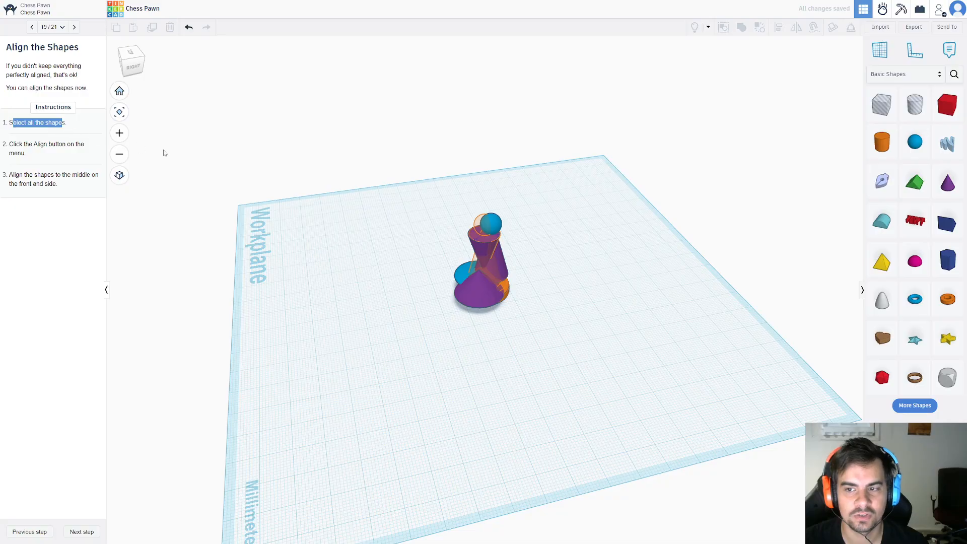
# Select all six pawn shapes and align them to the middle on both horizontal axes.
pyautogui.moveTo(347, 152); pyautogui.dragTo(586, 379)
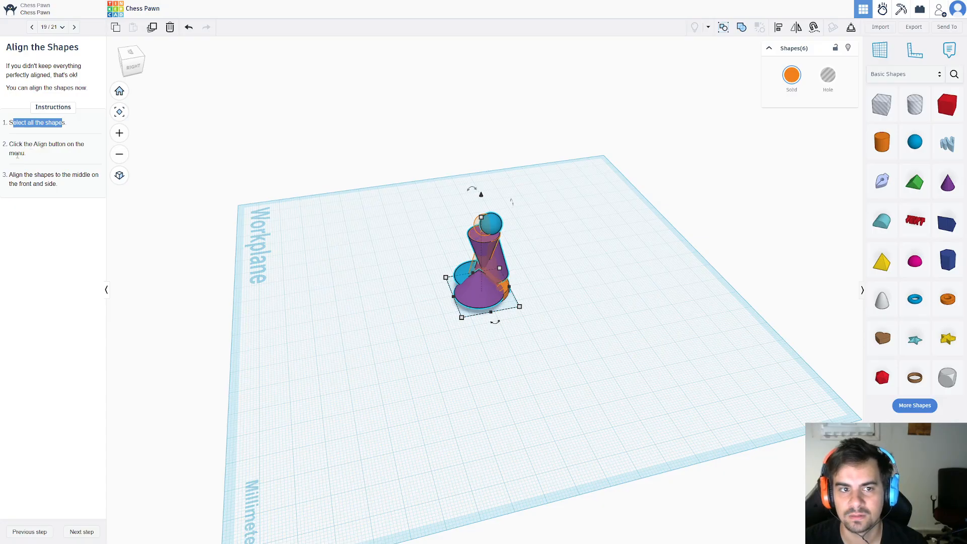
pyautogui.click(779, 34)
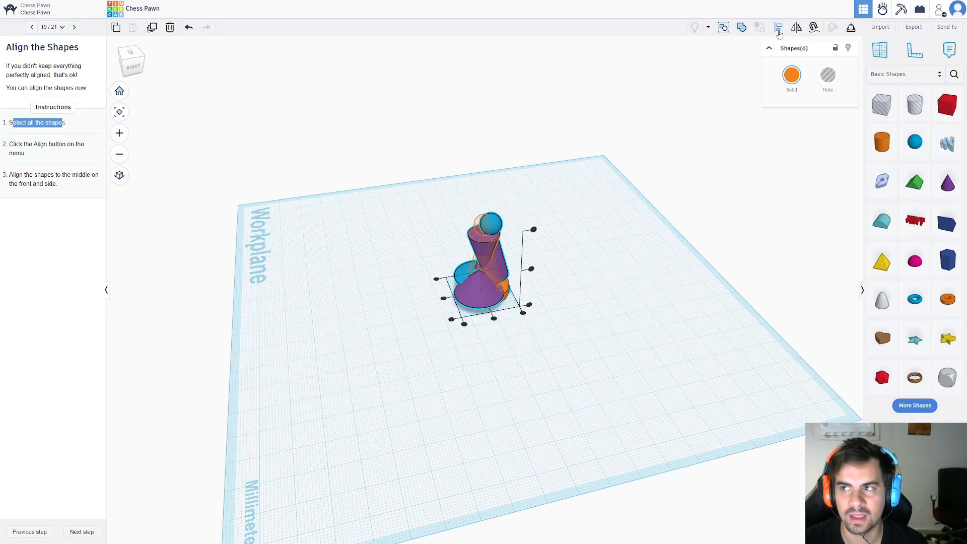
pyautogui.click(495, 319)
pyautogui.click(448, 298)
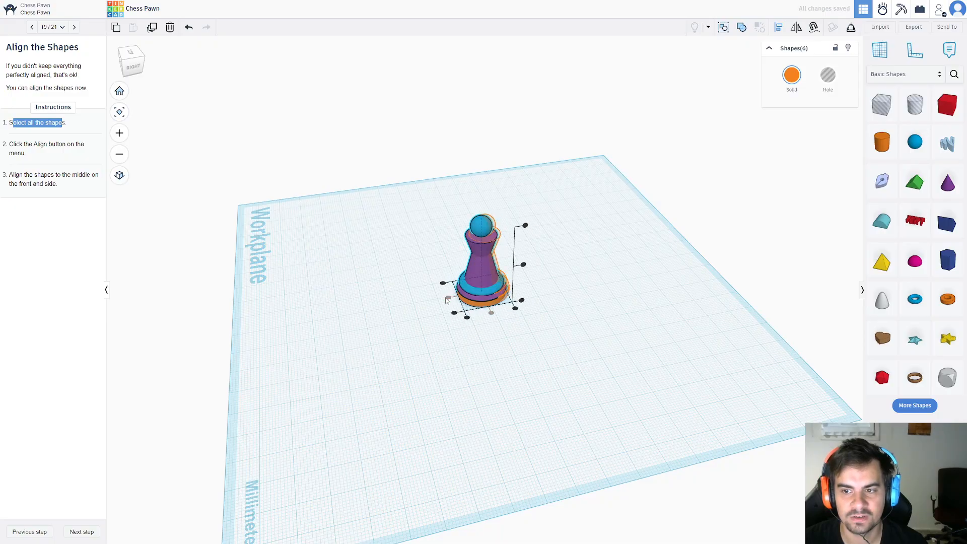
pyautogui.click(443, 348)
# Select the whole aligned pawn and move it onto the orange target outline, leaving it deselected.
pyautogui.moveTo(529, 358); pyautogui.dragTo(537, 377, button='right')
pyautogui.moveTo(612, 380); pyautogui.dragTo(426, 230)
pyautogui.moveTo(489, 298); pyautogui.dragTo(492, 298)
pyautogui.click(498, 380)
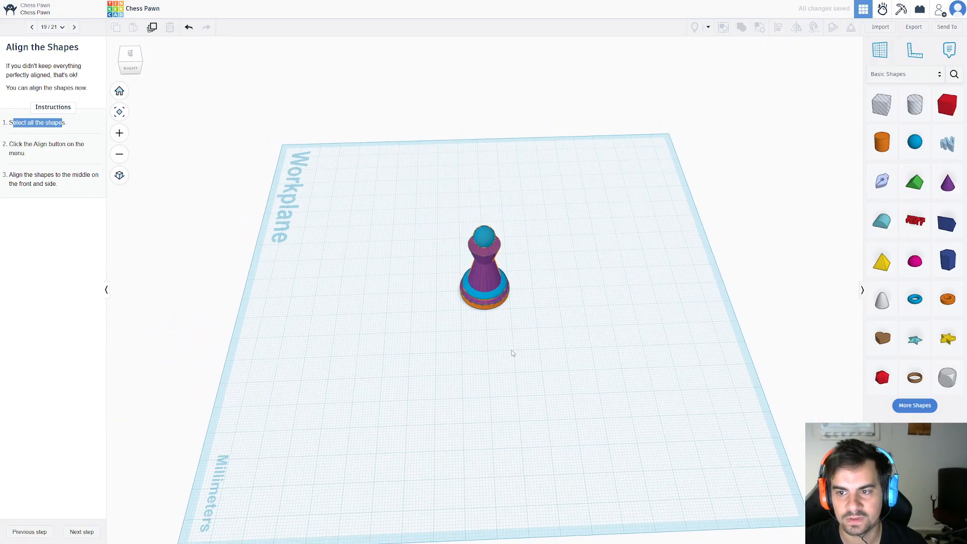
# Select all six pawn shapes and recolor them solid white.
pyautogui.moveTo(512, 352); pyautogui.dragTo(192, 349, button='right')
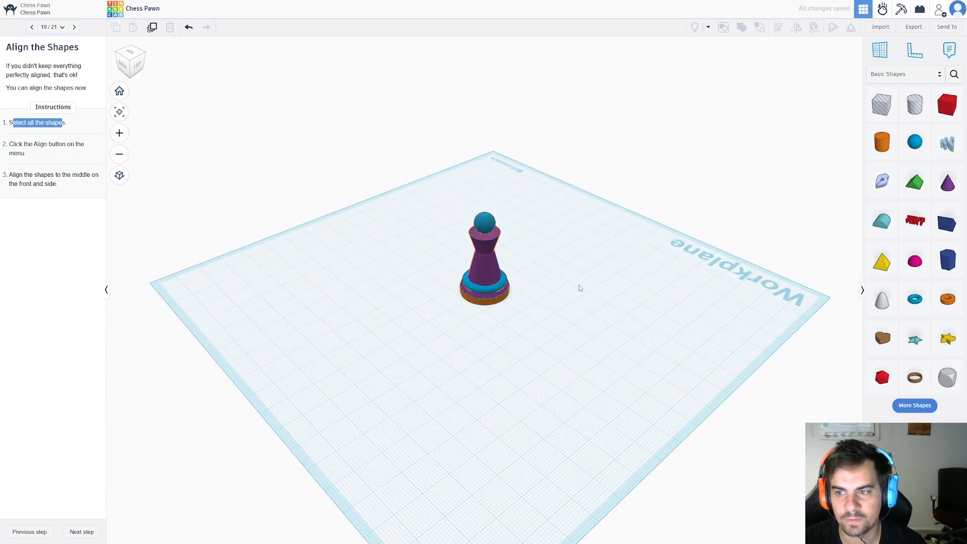
pyautogui.moveTo(612, 373); pyautogui.dragTo(377, 178)
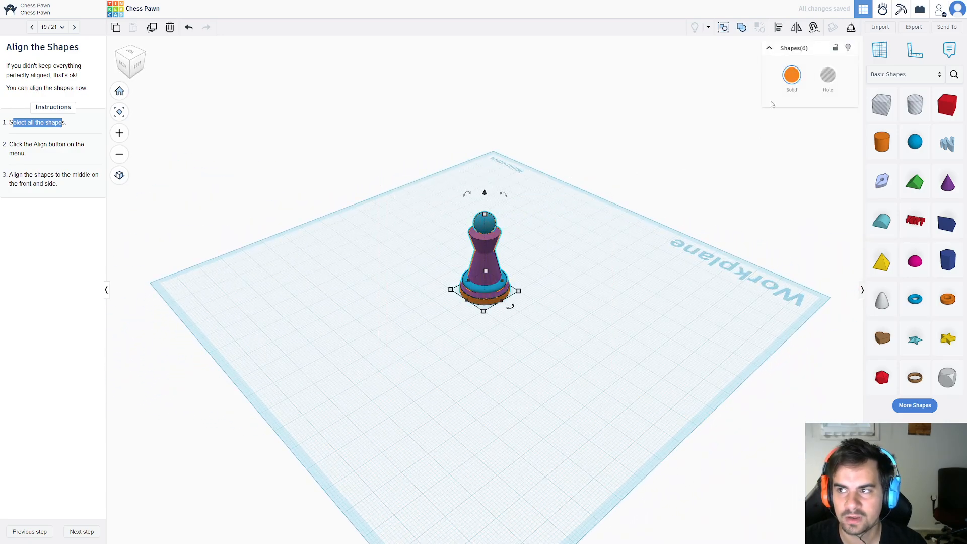
pyautogui.click(791, 75)
pyautogui.click(861, 137)
pyautogui.click(599, 295)
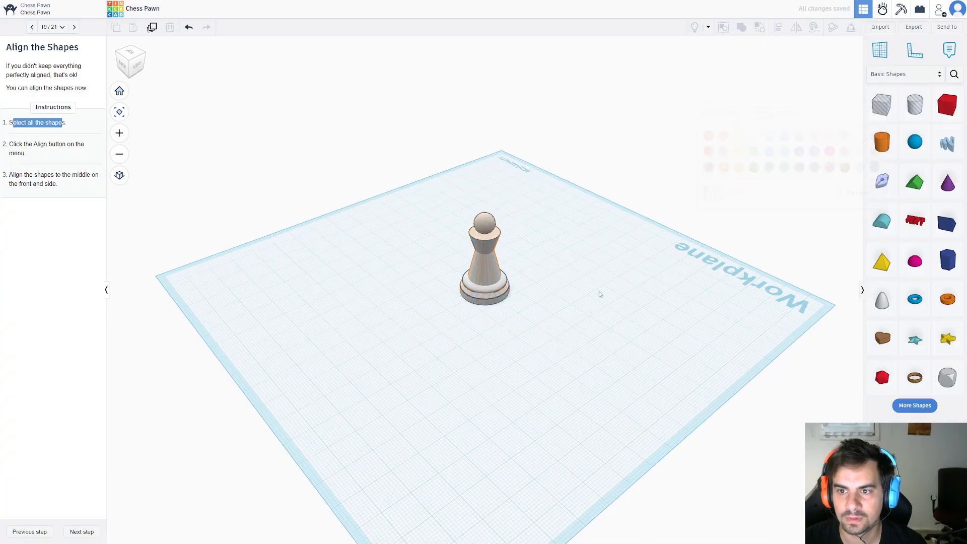
pyautogui.moveTo(599, 295); pyautogui.dragTo(127, 406, button='right')
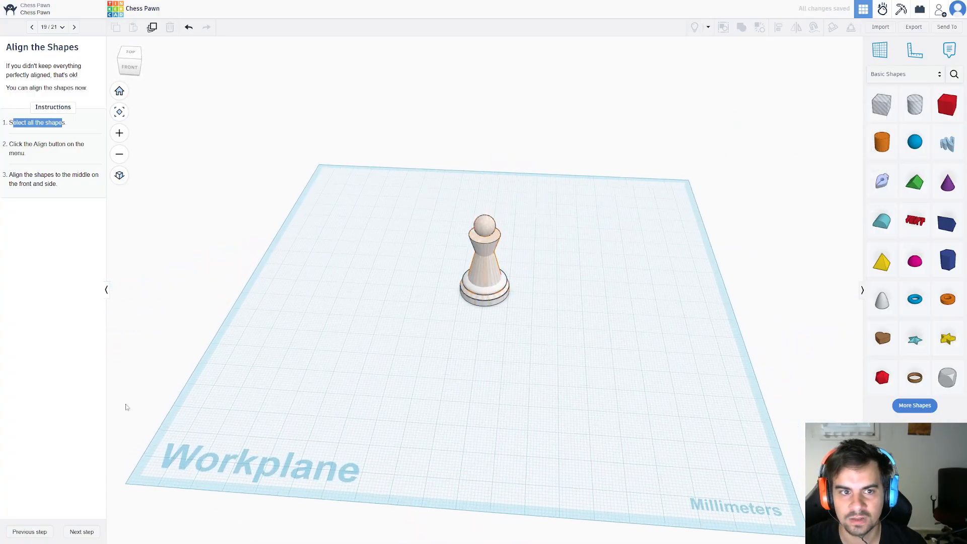
# Advance to Group the Shapes, group all six pawn shapes, and continue to the Congratulations lesson step.
pyautogui.click(99, 530)
pyautogui.moveTo(409, 179); pyautogui.dragTo(568, 343)
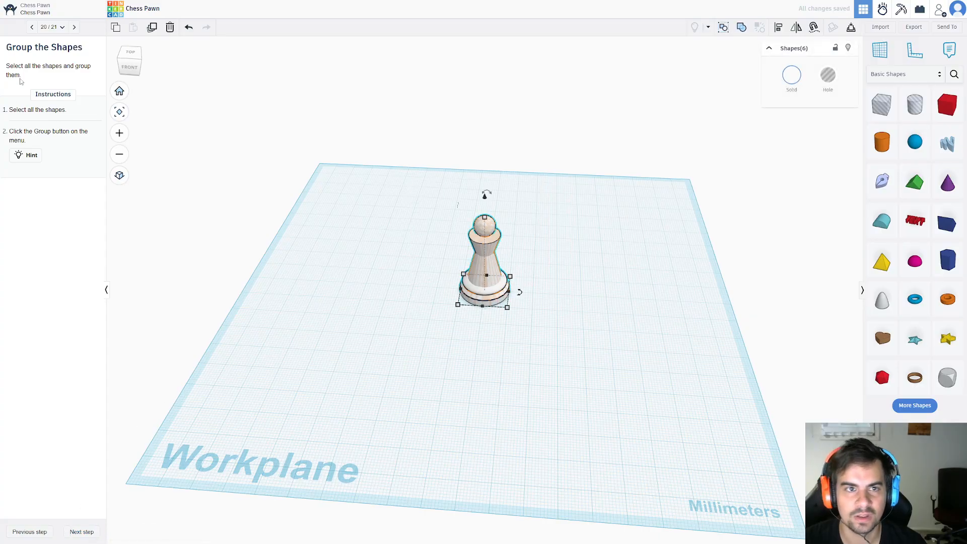
pyautogui.click(743, 27)
pyautogui.click(413, 376)
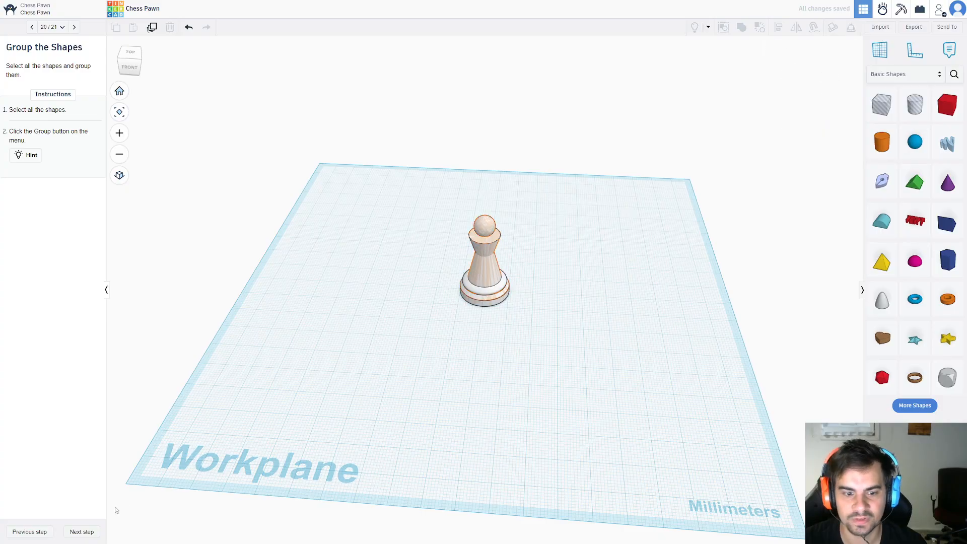
pyautogui.click(81, 531)
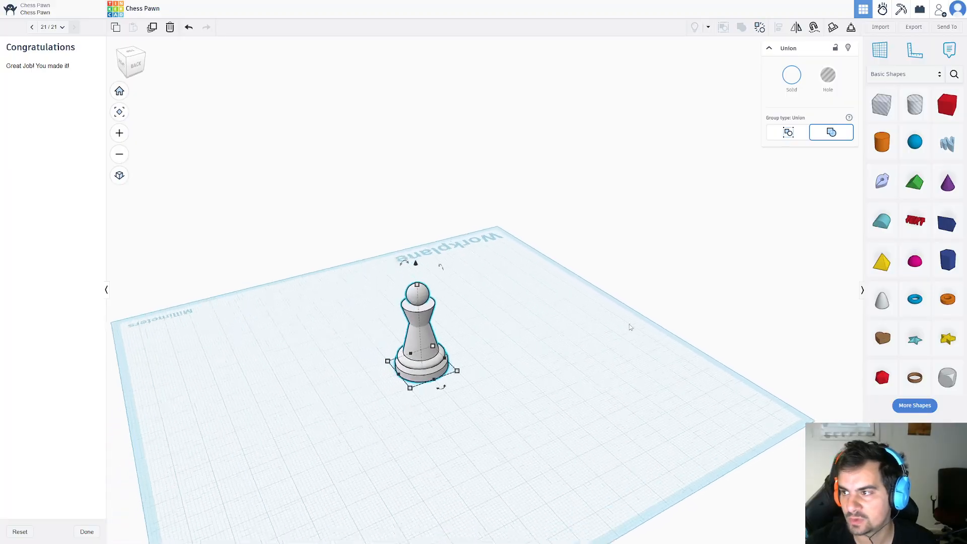
pyautogui.moveTo(631, 327); pyautogui.dragTo(678, 325, button='right')
pyautogui.moveTo(882, 143); pyautogui.dragTo(590, 390)
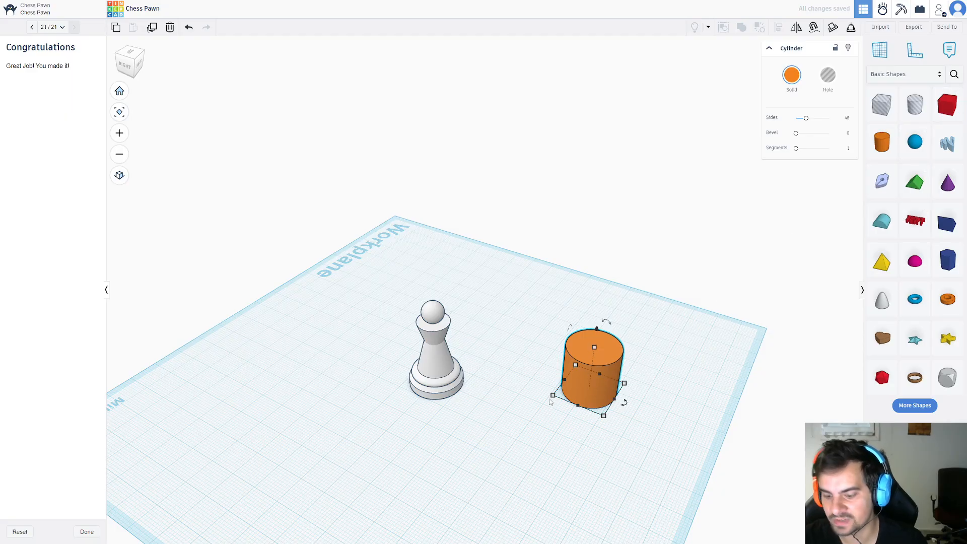
pyautogui.press('Delete')
# Duplicate the finished pawn and move the copy about 27 mm away from the original.
pyautogui.click(424, 372)
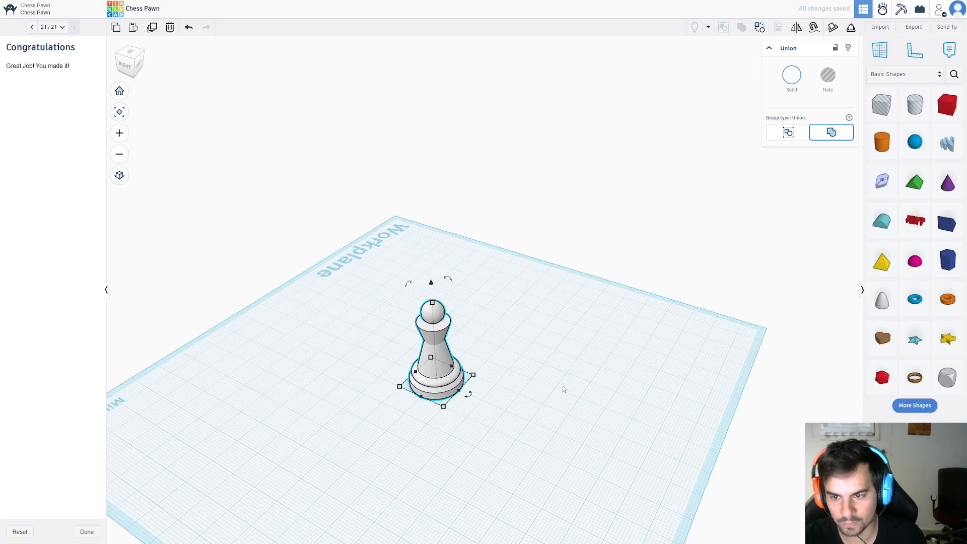
pyautogui.hotkey('ctrl', 'd')
pyautogui.moveTo(441, 387); pyautogui.dragTo(534, 420)
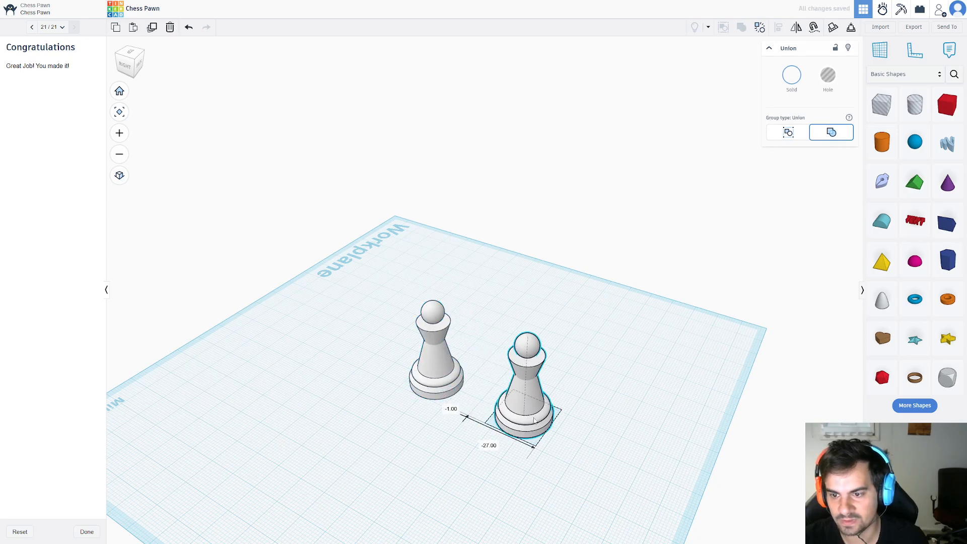
# Ungroup the copied pawn and delete its top sphere.
pyautogui.click(757, 31)
pyautogui.click(600, 348)
pyautogui.click(529, 346)
pyautogui.press('Delete')
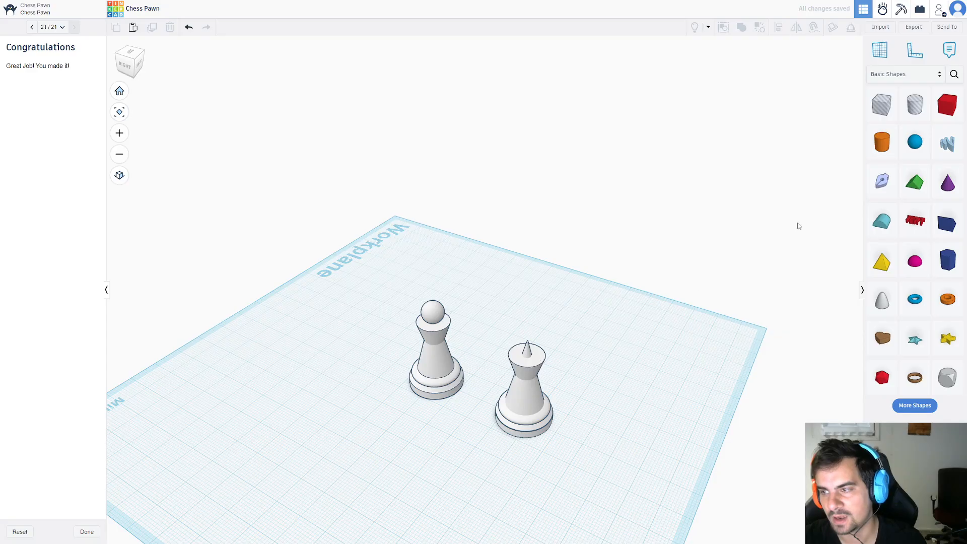
# Set a workplane on the flat top of the copy's upper cone and place a box hole over the protruding cone tip.
pyautogui.click(528, 353)
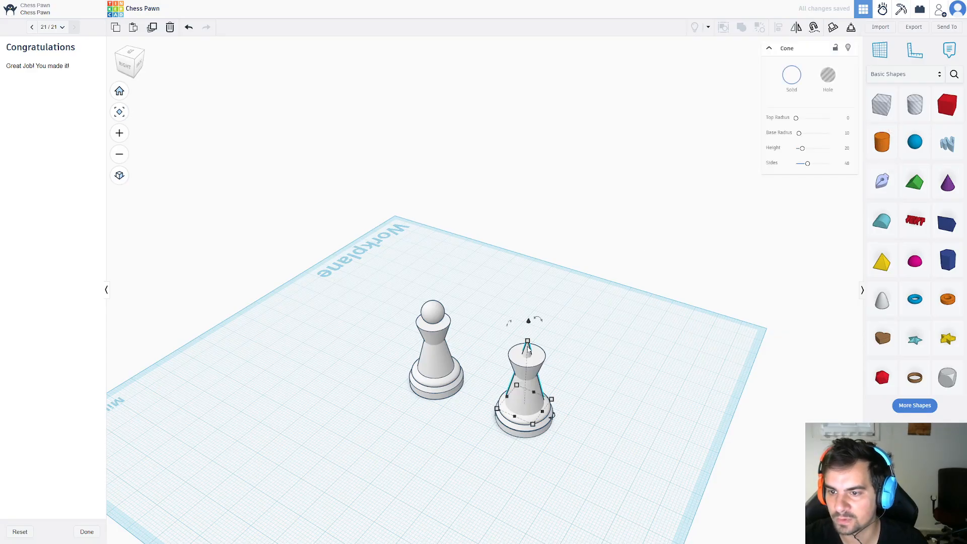
pyautogui.click(595, 364)
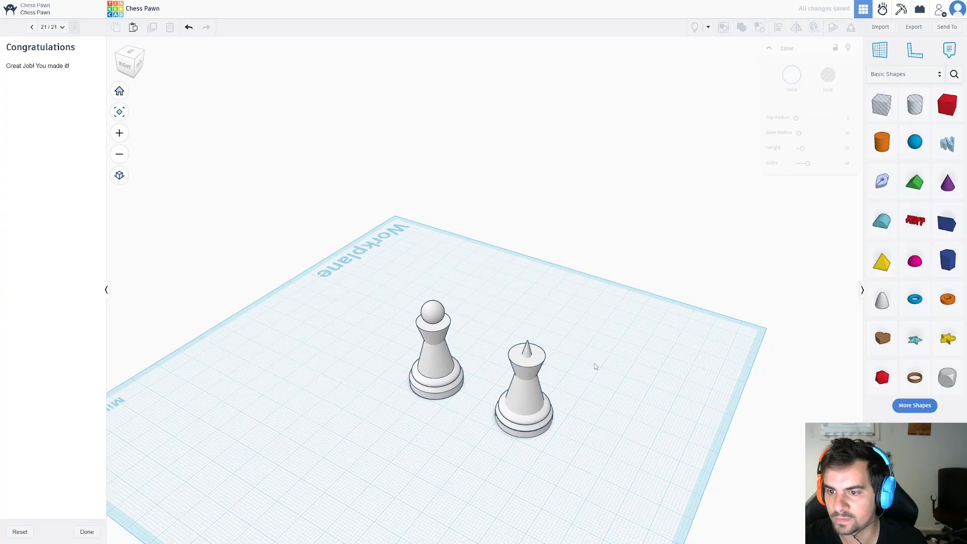
pyautogui.press('w')
pyautogui.click(540, 358)
pyautogui.moveTo(946, 111); pyautogui.dragTo(525, 368)
pyautogui.moveTo(707, 327); pyautogui.dragTo(581, 265, button='right')
pyautogui.click(828, 76)
# Group the box hole with the tall inner cone to cut off its protruding tip.
pyautogui.moveTo(519, 404); pyautogui.dragTo(610, 353, button='right')
pyautogui.keyDown('shift'); pyautogui.click(496, 386); pyautogui.keyUp('shift')
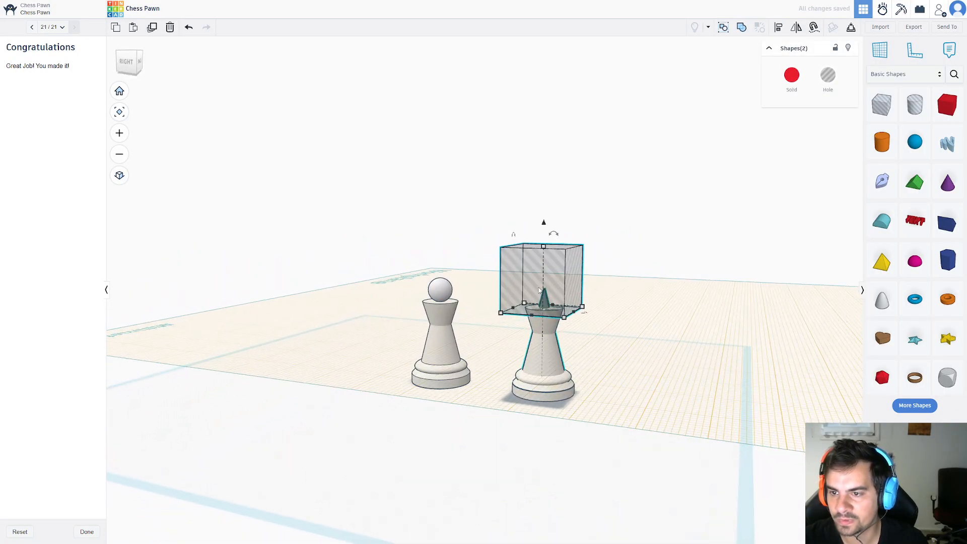
pyautogui.click(742, 27)
pyautogui.click(643, 385)
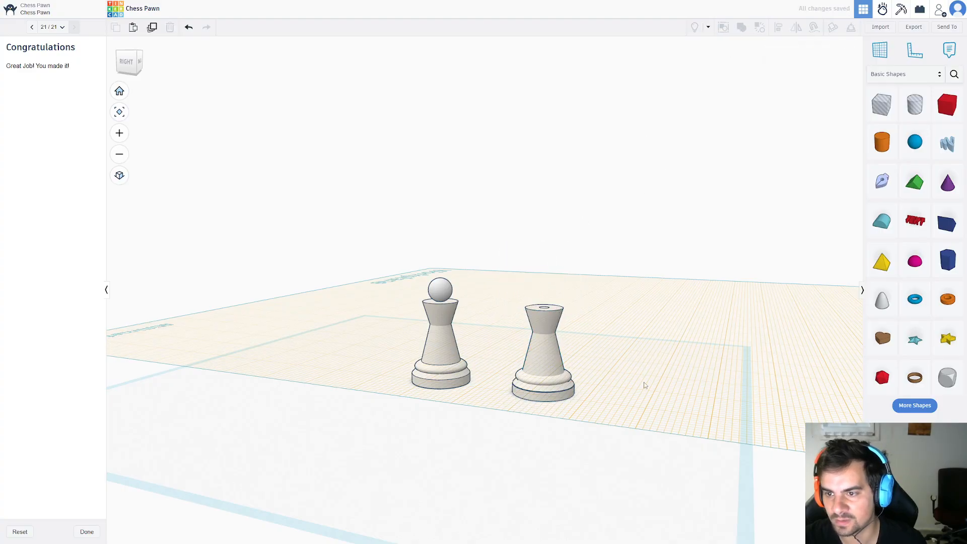
# Place a cylinder on the raised workplane beside the copied piece.
pyautogui.moveTo(643, 385); pyautogui.dragTo(620, 413, button='right')
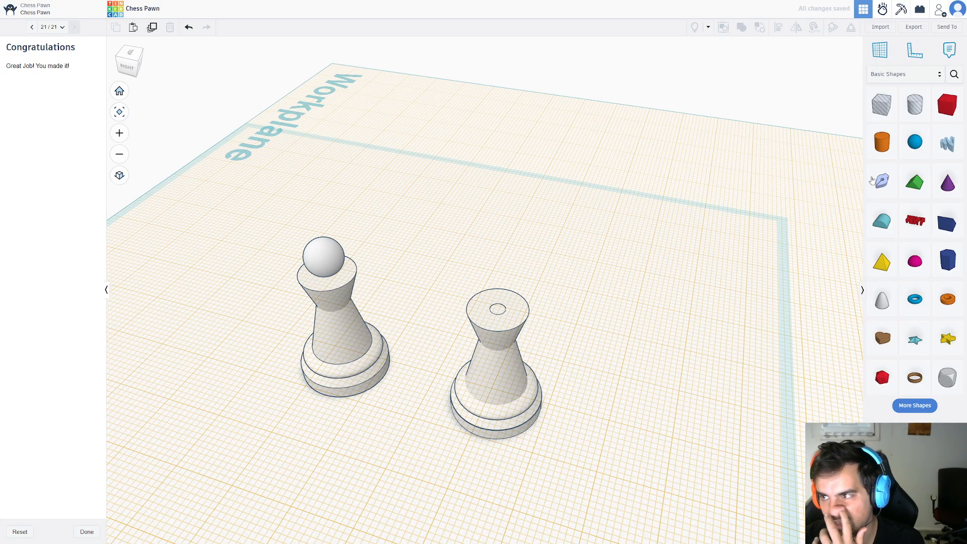
pyautogui.moveTo(880, 155); pyautogui.dragTo(757, 289)
# Try to enlarge the flattened sphere in the copied piece's base and undo the change.
pyautogui.click(512, 402)
pyautogui.scroll(-2, 553, 433)
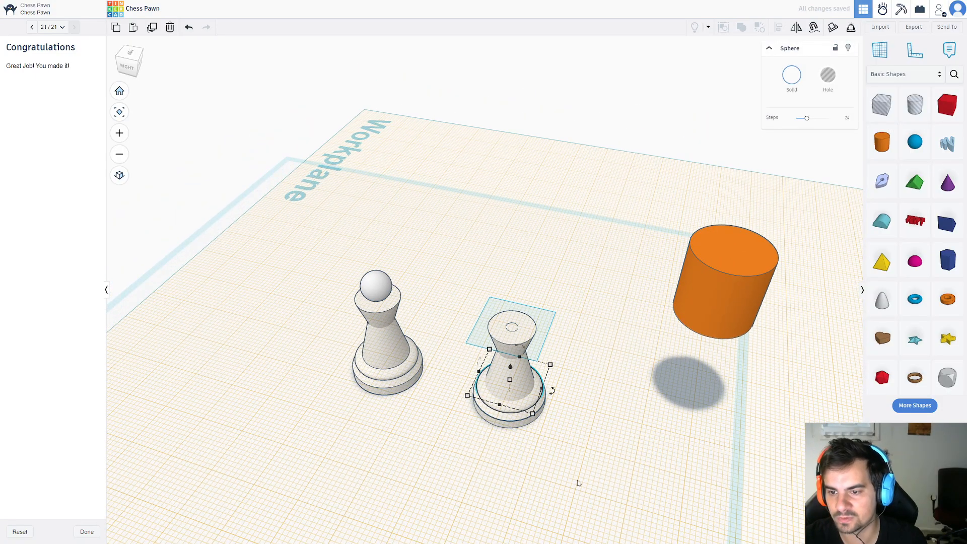
pyautogui.moveTo(577, 482); pyautogui.dragTo(606, 434, button='right')
pyautogui.keyDown('shift'); pyautogui.moveTo(505, 440); pyautogui.dragTo(507, 432); pyautogui.keyUp('shift')
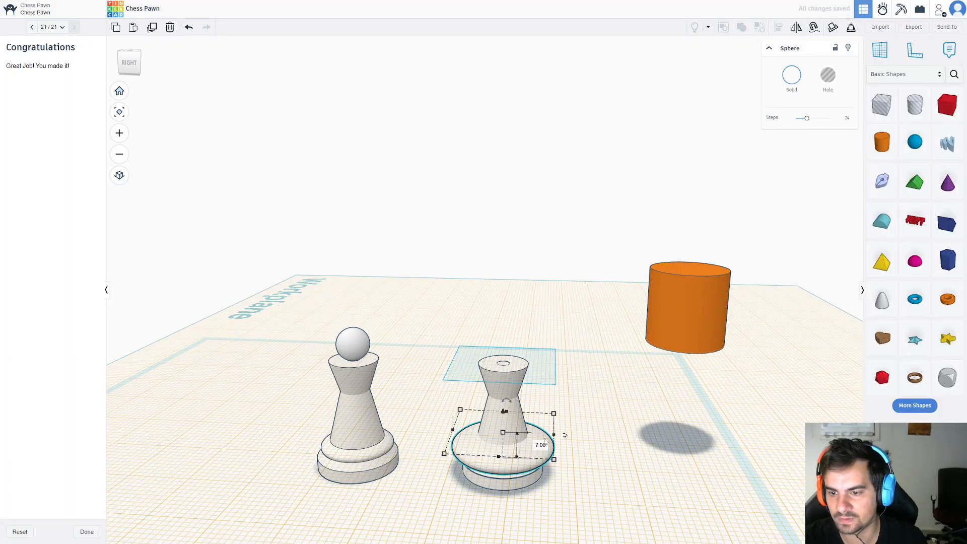
pyautogui.hotkey('ctrl', 'z')
# Group the five shapes of the copied piece and scale the group uniformly to about 33.26 mm wide and deep.
pyautogui.moveTo(574, 499); pyautogui.dragTo(454, 324)
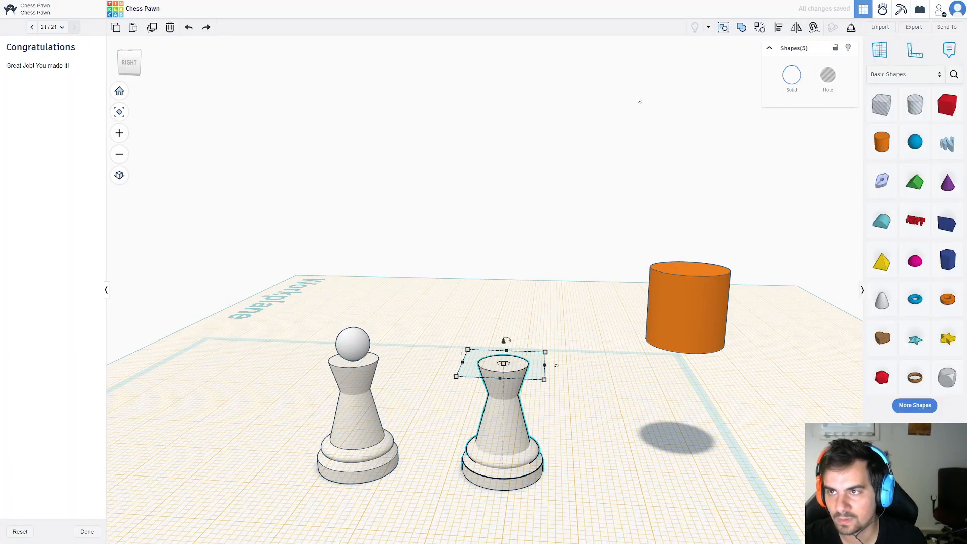
pyautogui.click(742, 28)
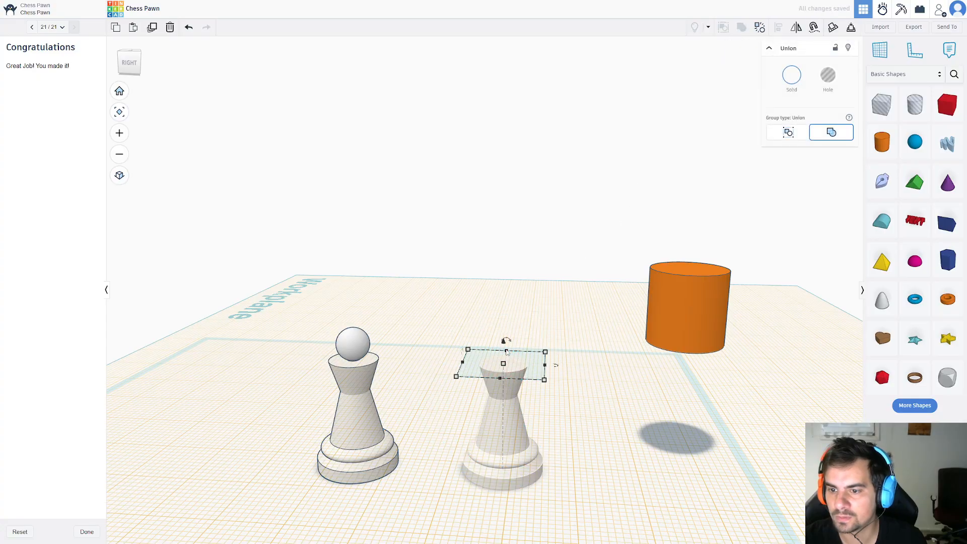
pyautogui.keyDown('shift'); pyautogui.moveTo(551, 384); pyautogui.dragTo(612, 408); pyautogui.keyUp('shift')
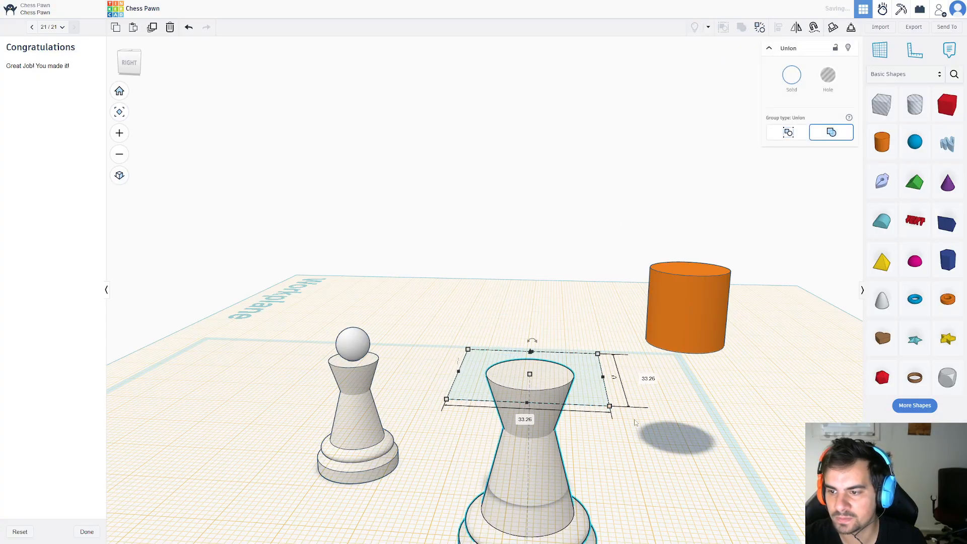
pyautogui.moveTo(660, 440); pyautogui.dragTo(640, 467, button='right')
pyautogui.click(650, 352)
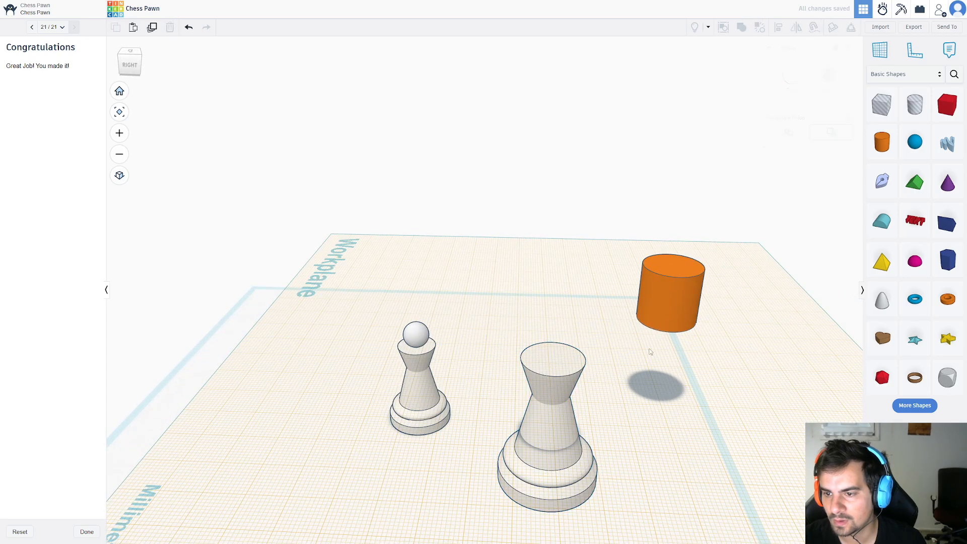
# Move the orange cylinder onto the enlarged piece's top and resize it into a flat disc slightly wider than the neck.
pyautogui.moveTo(673, 314); pyautogui.dragTo(552, 352)
pyautogui.moveTo(555, 305); pyautogui.dragTo(553, 352)
pyautogui.moveTo(587, 383); pyautogui.dragTo(600, 386)
# Align the orange disc and the enlarged piece to the middle on both horizontal axes.
pyautogui.keyDown('shift'); pyautogui.click(579, 492); pyautogui.keyUp('shift')
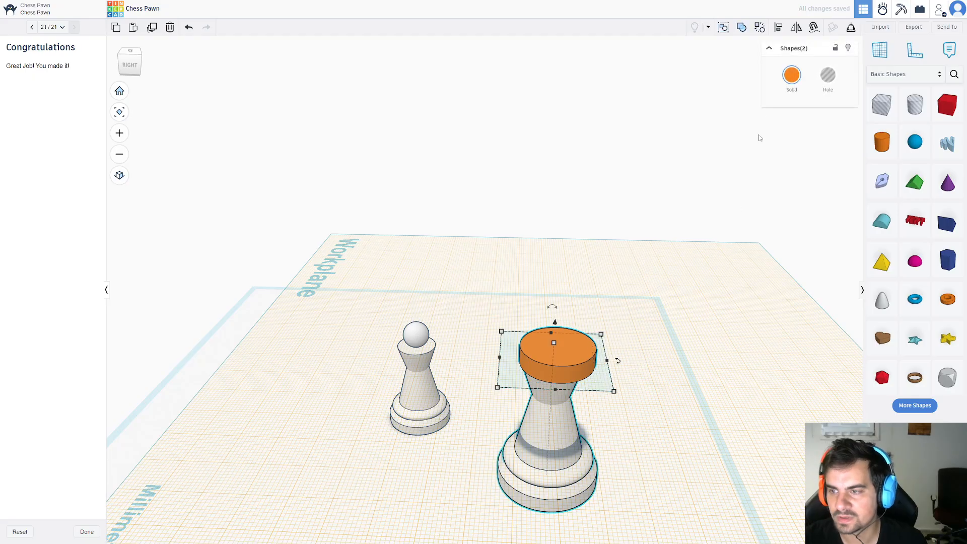
pyautogui.click(781, 29)
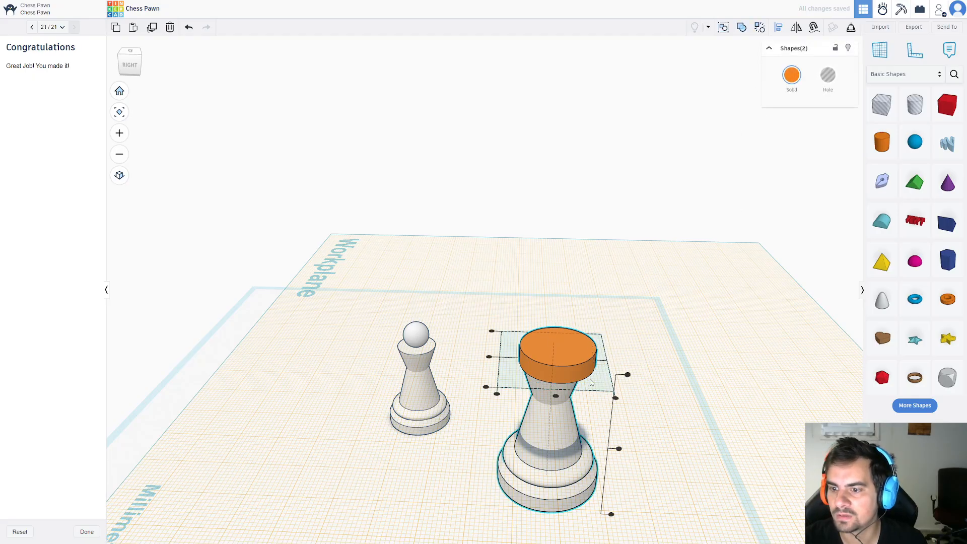
pyautogui.click(556, 396)
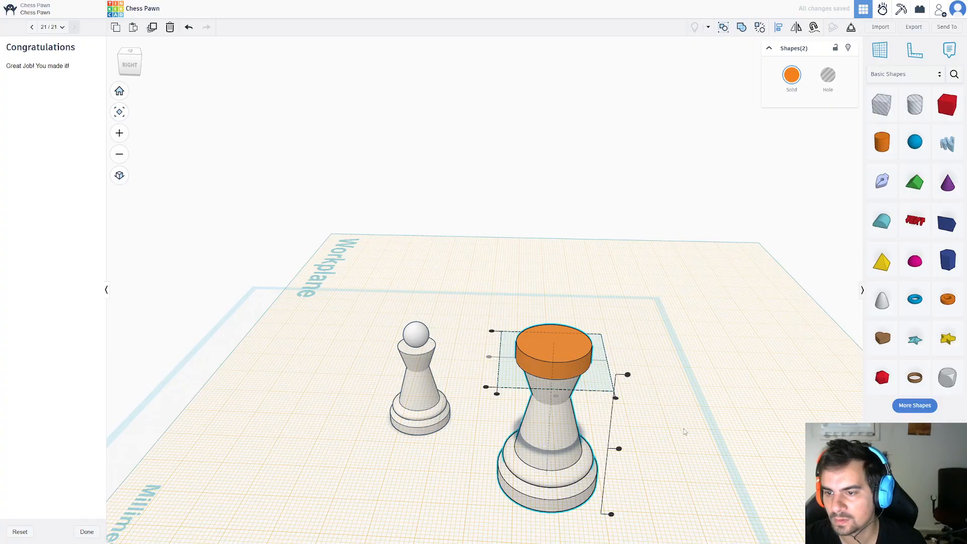
pyautogui.click(590, 394)
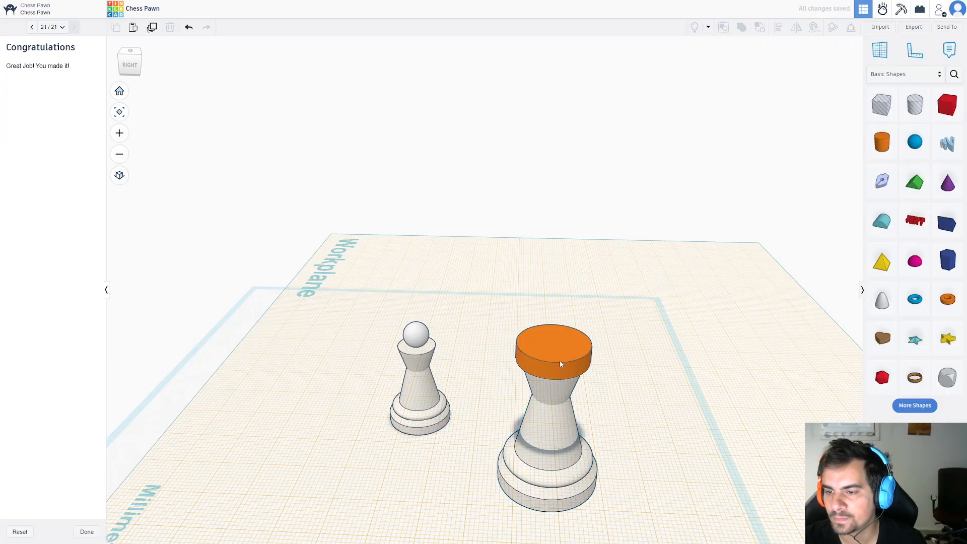
# Place a box on the orange disc, shrink it into a small thin block and position it at the disc's rim.
pyautogui.moveTo(945, 108); pyautogui.dragTo(561, 364)
pyautogui.moveTo(563, 303); pyautogui.dragTo(550, 362)
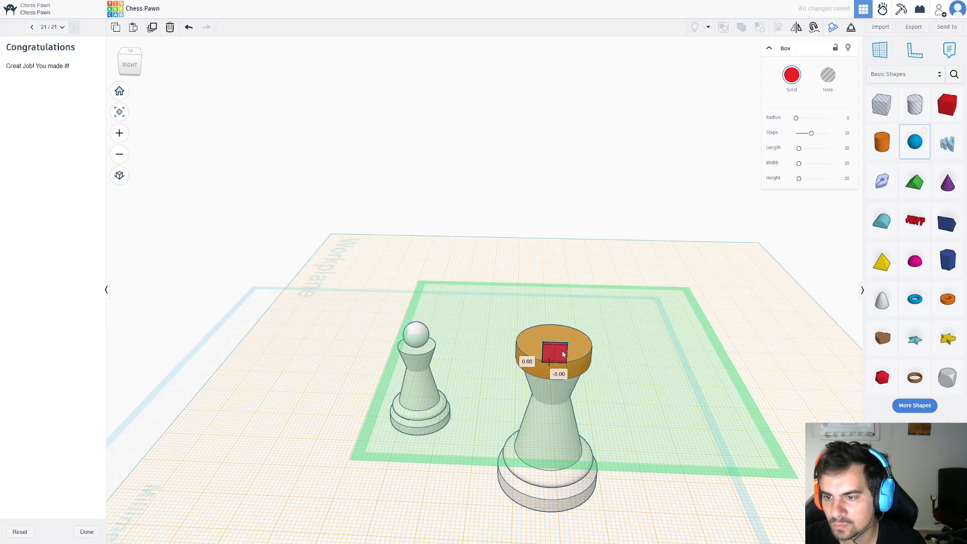
pyautogui.scroll(5, 564, 393)
pyautogui.moveTo(620, 374); pyautogui.dragTo(619, 392, button='right')
pyautogui.moveTo(541, 359); pyautogui.dragTo(533, 357)
pyautogui.scroll(-2, 600, 304)
pyautogui.moveTo(624, 415)
pyautogui.mouseDown(button='right')
pyautogui.moveTo(614, 481)
pyautogui.moveTo(632, 413)
pyautogui.mouseUp(button='right')
pyautogui.moveTo(537, 329); pyautogui.dragTo(545, 355)
pyautogui.moveTo(653, 462); pyautogui.dragTo(586, 422, button='right')
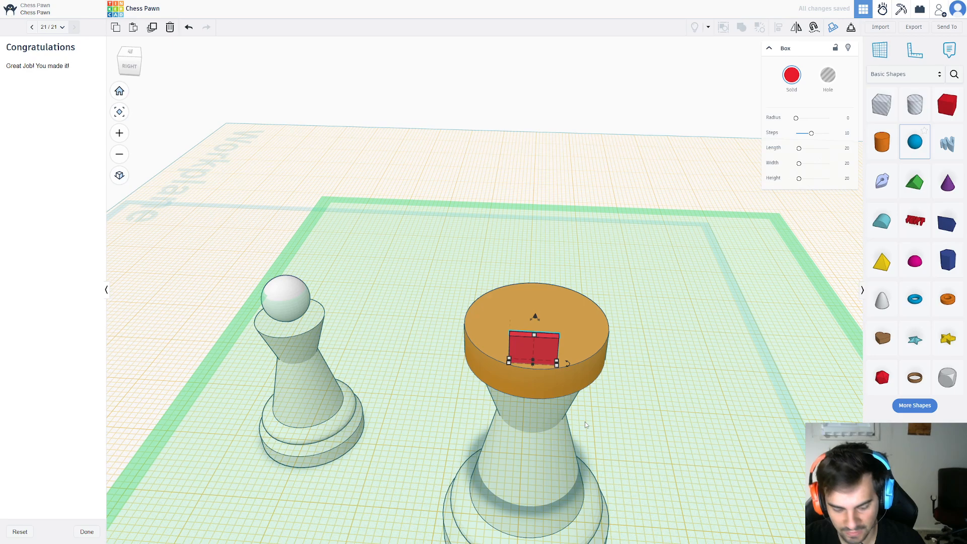
# Try duplicating the thin red block and placing the copy beside it, rotated to follow the disc's rim.
pyautogui.click(152, 27)
pyautogui.moveTo(546, 348); pyautogui.dragTo(633, 348)
pyautogui.moveTo(681, 351); pyautogui.dragTo(614, 393, button='right')
pyautogui.moveTo(565, 389); pyautogui.dragTo(571, 379)
pyautogui.hotkey('ctrl', 'z')
pyautogui.hotkey('ctrl', 'z')
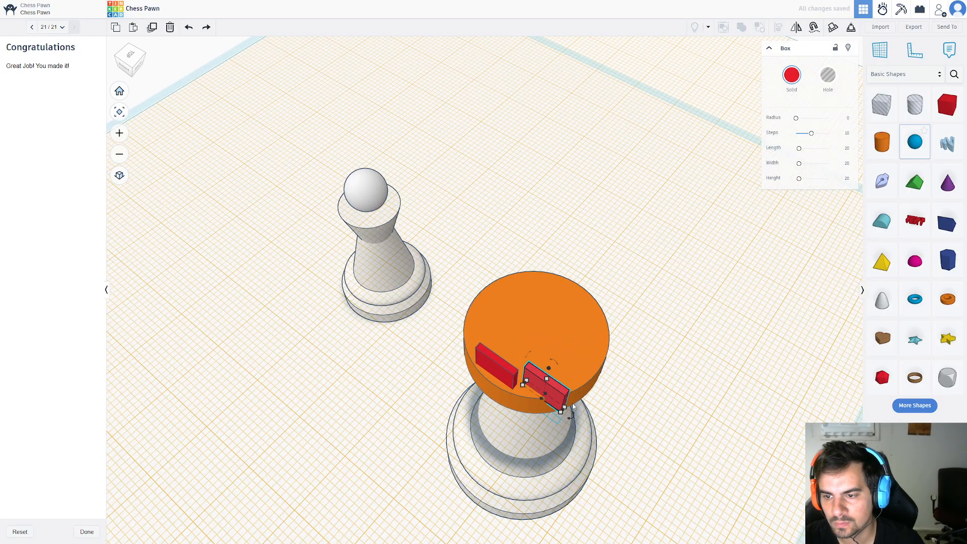
pyautogui.hotkey('ctrl', 'z')
pyautogui.click(698, 418)
pyautogui.keyDown('alt'); pyautogui.moveTo(510, 376); pyautogui.dragTo(592, 399); pyautogui.keyUp('alt')
pyautogui.click(552, 382)
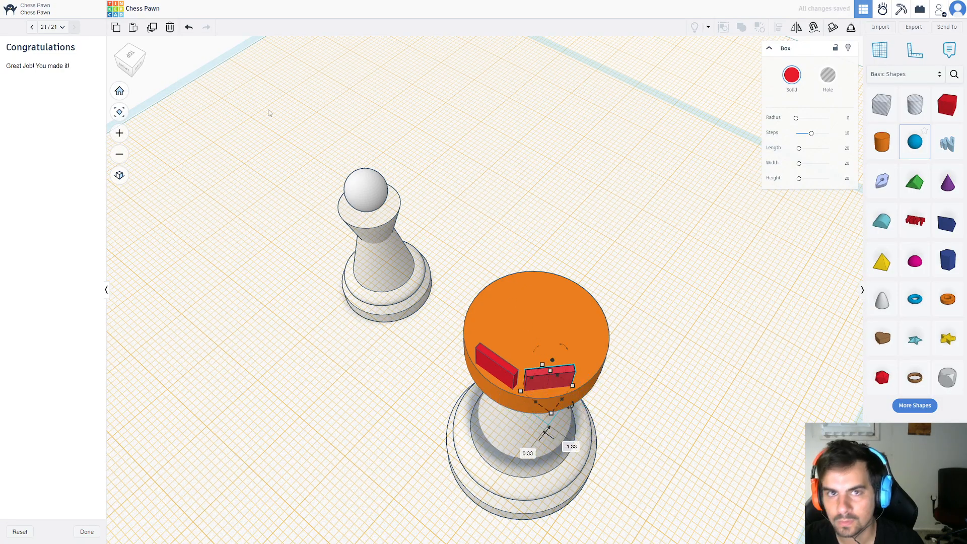
# Try adding a third block along the rim and undo all block copies back to the single original.
pyautogui.click(148, 31)
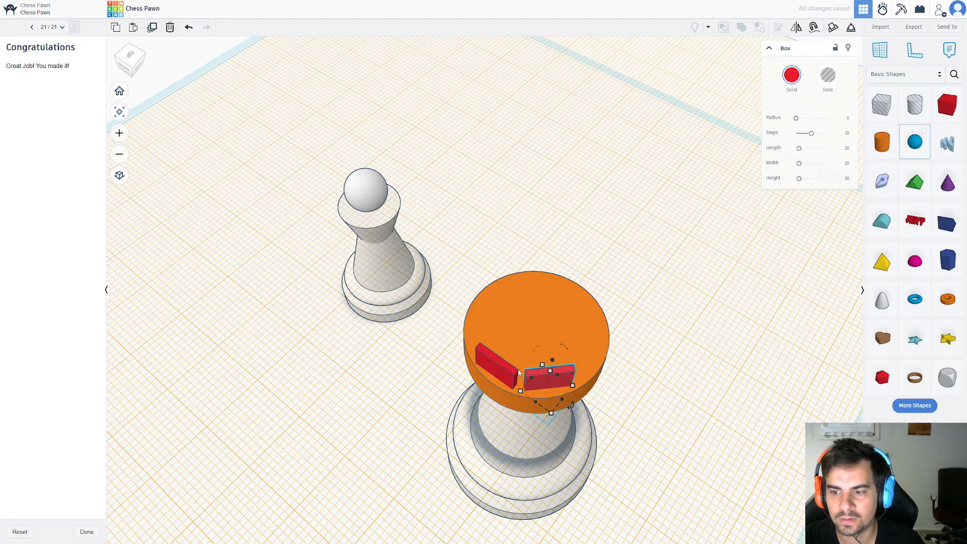
pyautogui.moveTo(545, 386); pyautogui.dragTo(651, 380)
pyautogui.hotkey('ctrl', 'z')
pyautogui.hotkey('ctrl', 'z')
pyautogui.hotkey('ctrl', 'z')
pyautogui.hotkey('ctrl', 'z')
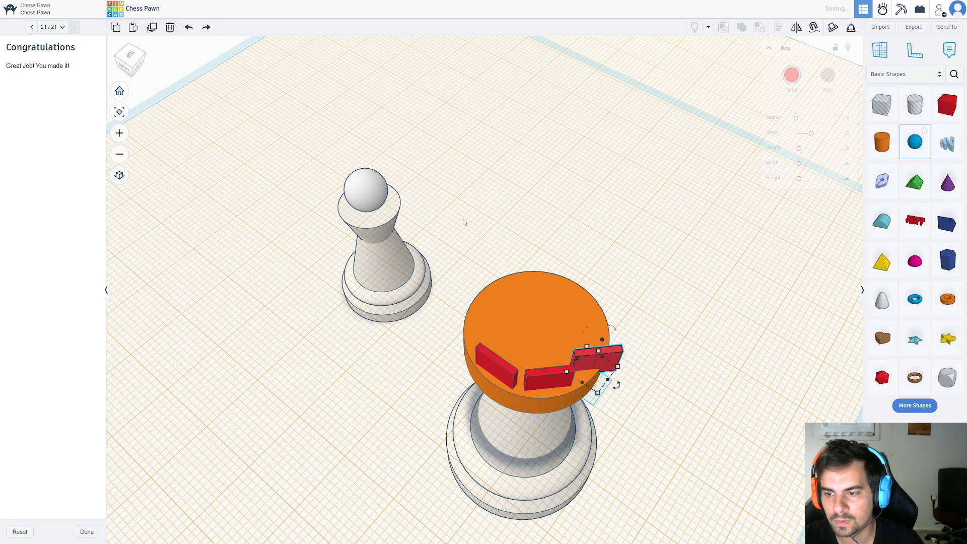
pyautogui.hotkey('ctrl', 'z')
pyautogui.hotkey('ctrl', 'z')
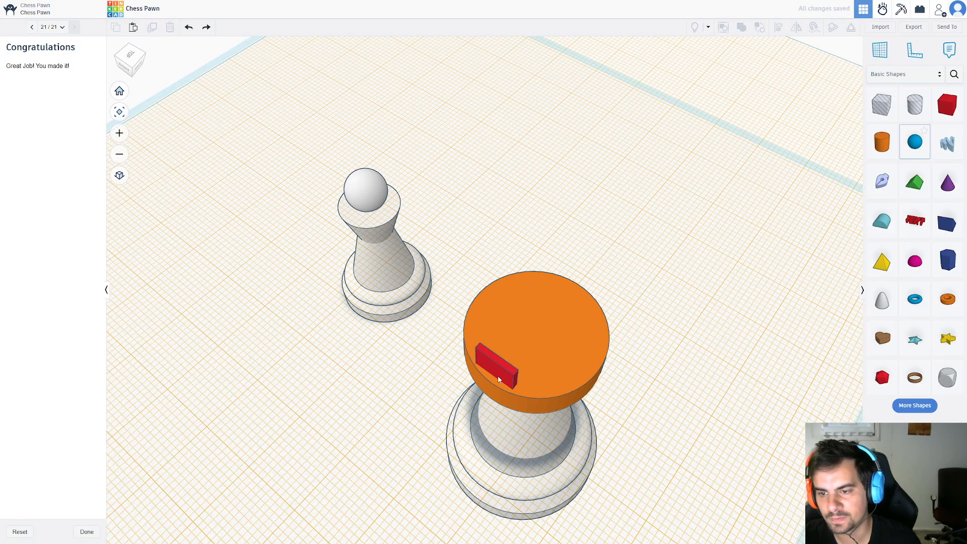
# Duplicate the thin red block, rotate the copy 45° and place it beside the original along the disc's rim.
pyautogui.click(153, 28)
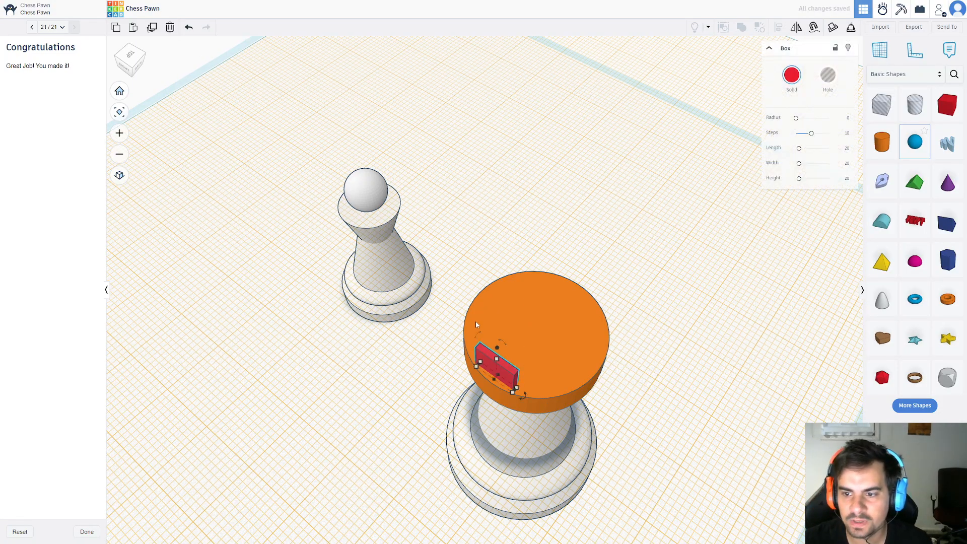
pyautogui.moveTo(516, 400); pyautogui.dragTo(522, 401)
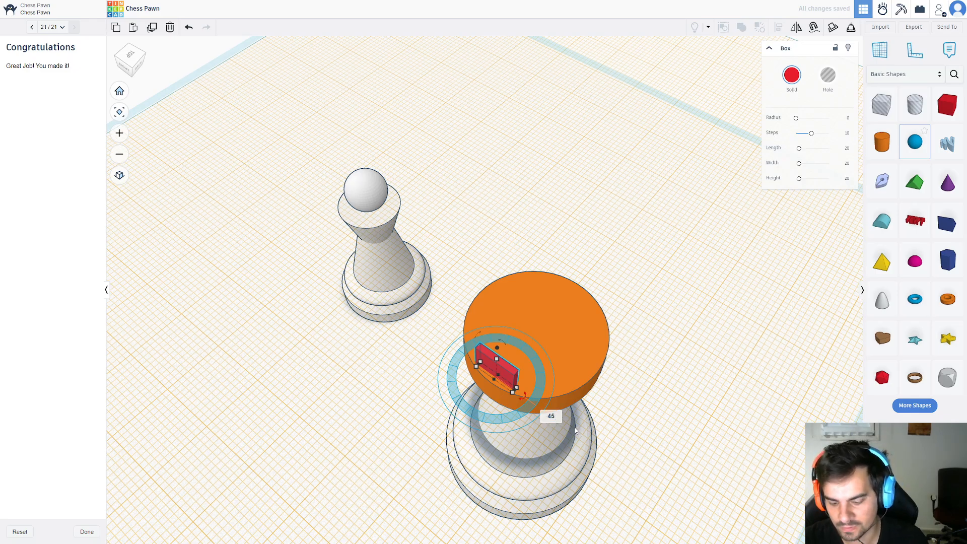
pyautogui.moveTo(576, 431); pyautogui.dragTo(557, 436)
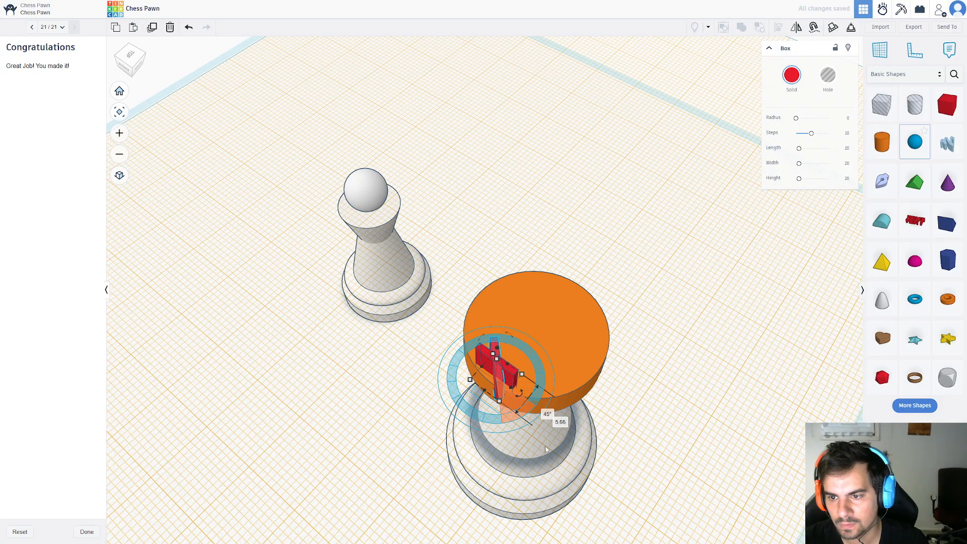
pyautogui.moveTo(546, 449); pyautogui.dragTo(525, 300, button='right')
pyautogui.moveTo(534, 318); pyautogui.dragTo(483, 313)
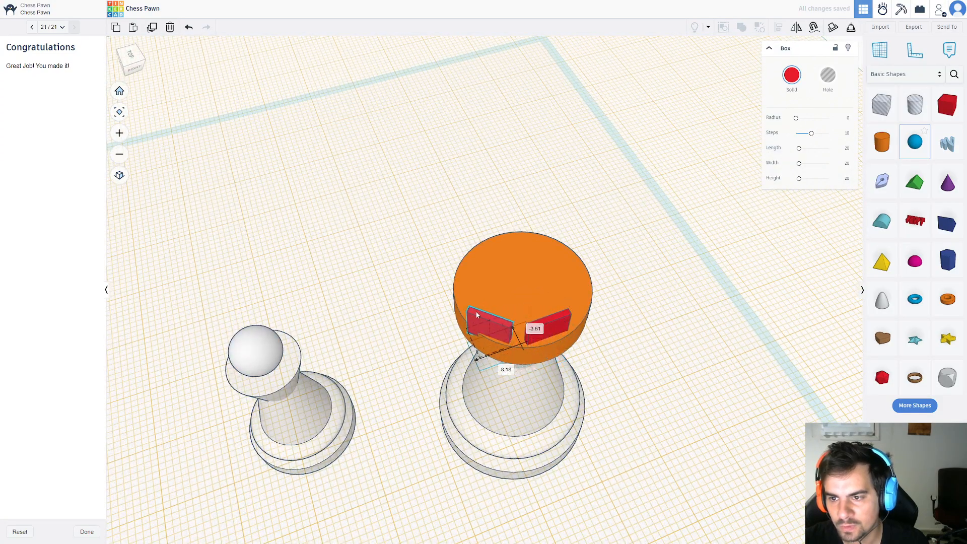
# Repeat the rotated duplication until eight red blocks form a complete ring around the orange disc's rim.
pyautogui.click(152, 27)
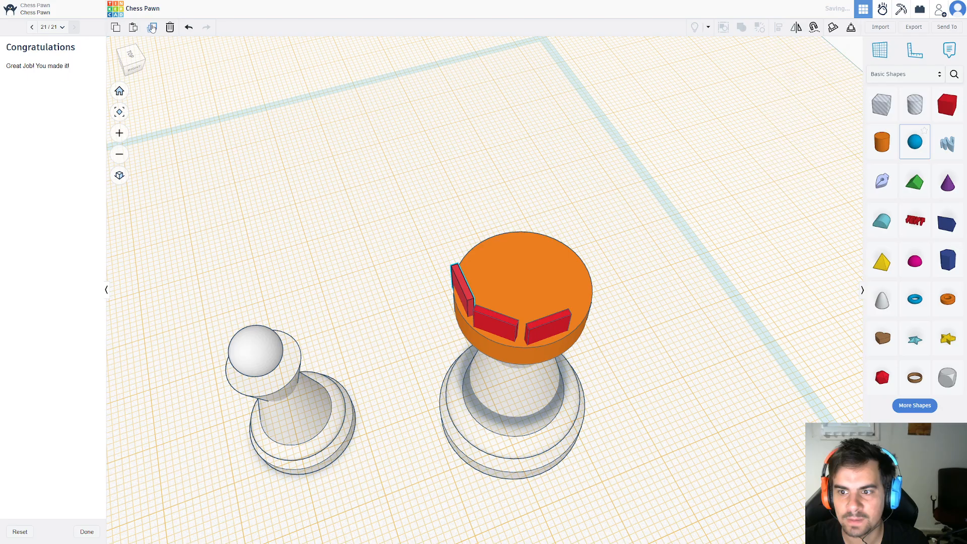
pyautogui.click(152, 27)
pyautogui.click(153, 27)
pyautogui.click(152, 27)
pyautogui.click(152, 27)
pyautogui.click(152, 27)
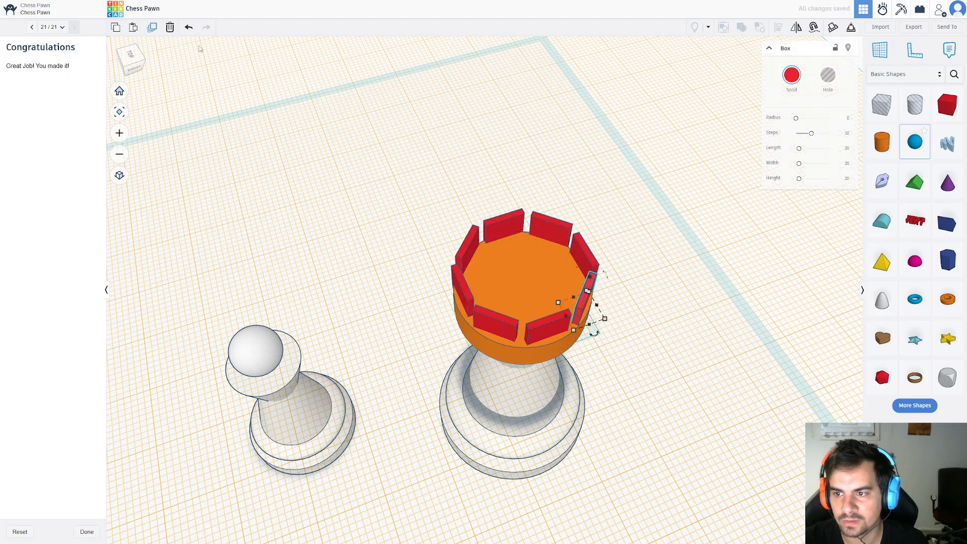
# Select all eight red blocks and group them into one union.
pyautogui.moveTo(555, 327); pyautogui.dragTo(692, 395, button='right')
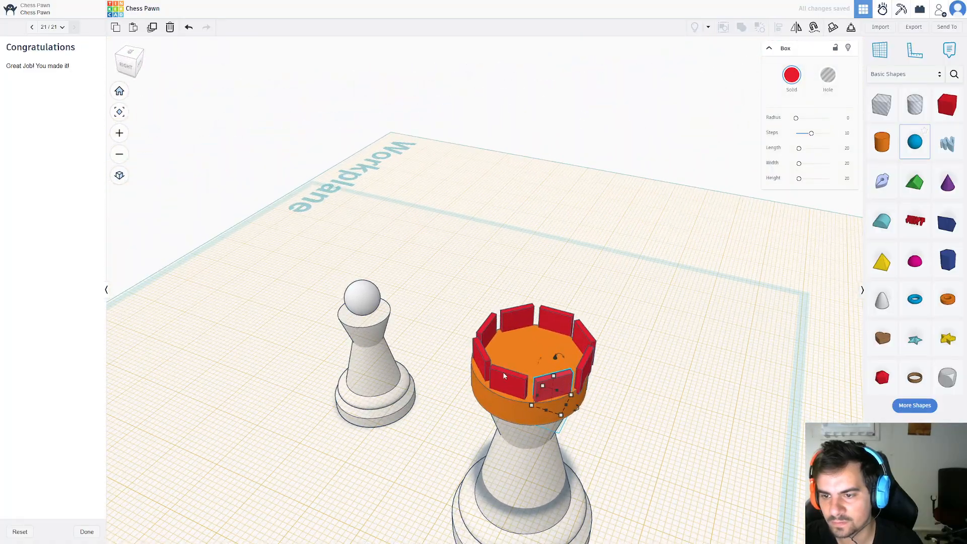
pyautogui.keyDown('shift'); pyautogui.click(507, 379); pyautogui.keyUp('shift')
pyautogui.keyDown('shift'); pyautogui.click(481, 360); pyautogui.keyUp('shift')
pyautogui.keyDown('shift'); pyautogui.click(487, 330); pyautogui.keyUp('shift')
pyautogui.keyDown('shift'); pyautogui.click(521, 318); pyautogui.keyUp('shift')
pyautogui.keyDown('shift'); pyautogui.click(557, 321); pyautogui.keyUp('shift')
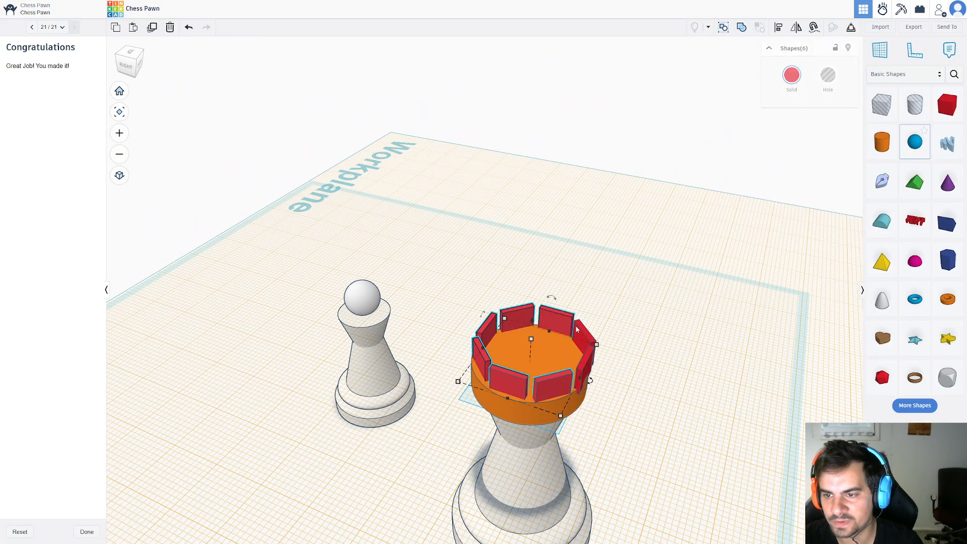
pyautogui.keyDown('shift'); pyautogui.click(584, 334); pyautogui.keyUp('shift')
pyautogui.keyDown('shift'); pyautogui.click(586, 371); pyautogui.keyUp('shift')
pyautogui.click(741, 28)
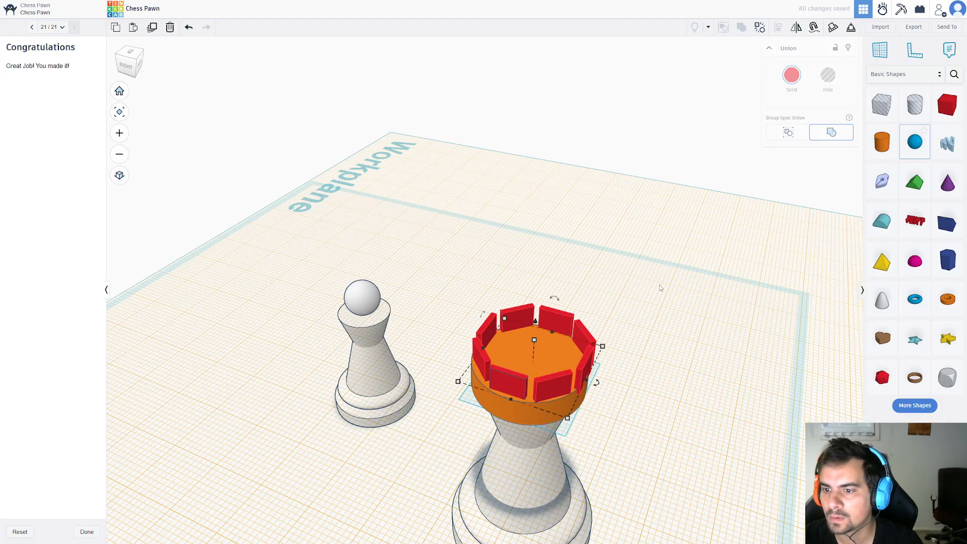
# Shrink the grouped ring of blocks so it sits on top of the orange disc, inside its rim.
pyautogui.scroll(5, 551, 372)
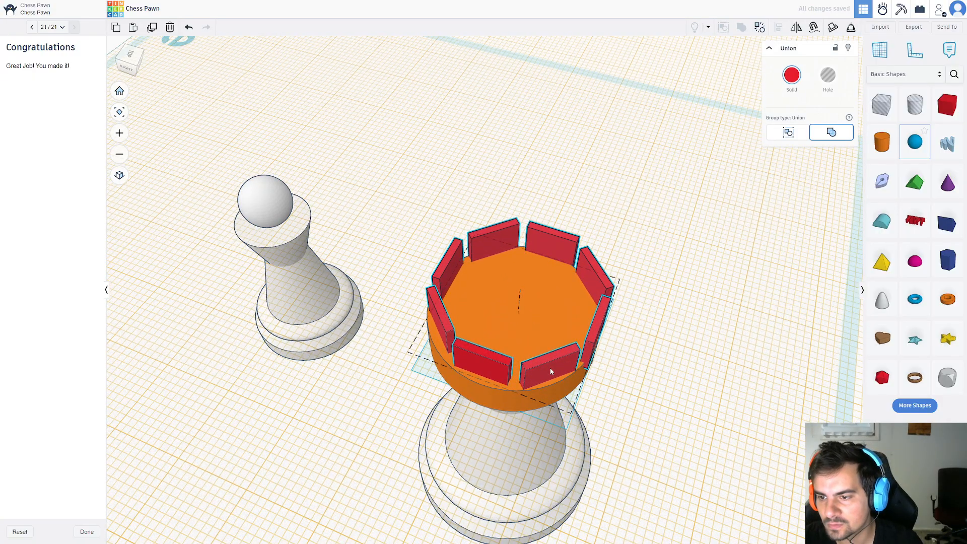
pyautogui.moveTo(551, 372); pyautogui.dragTo(545, 370)
pyautogui.moveTo(516, 277); pyautogui.dragTo(515, 292)
pyautogui.click(495, 376)
pyautogui.press('Delete')
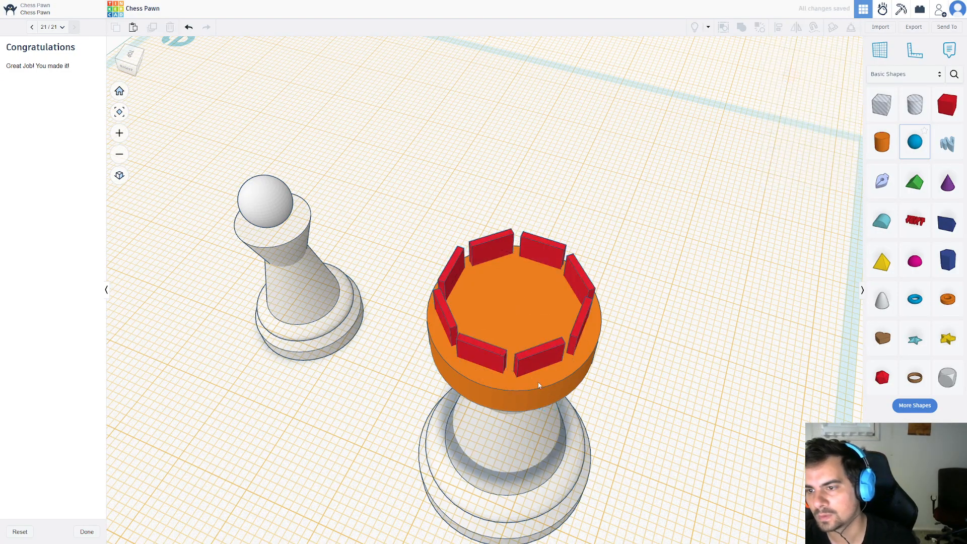
# Align the block ring, the orange disc and the enlarged piece to the middle on both horizontal axes.
pyautogui.click(533, 363)
pyautogui.click(493, 400)
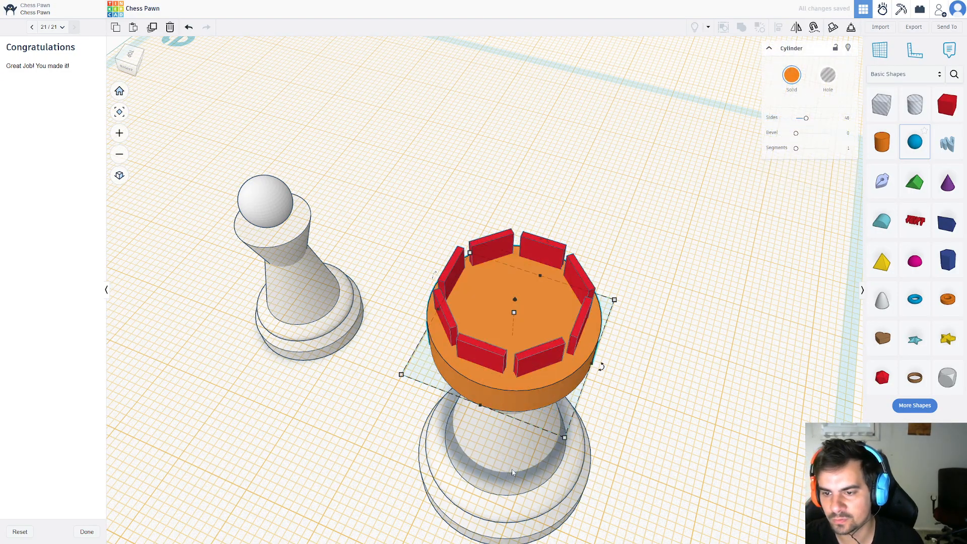
pyautogui.click(507, 487)
pyautogui.moveTo(458, 531); pyautogui.dragTo(699, 463, button='right')
pyautogui.click(699, 464)
pyautogui.click(543, 467)
pyautogui.keyDown('shift'); pyautogui.click(570, 274); pyautogui.keyUp('shift')
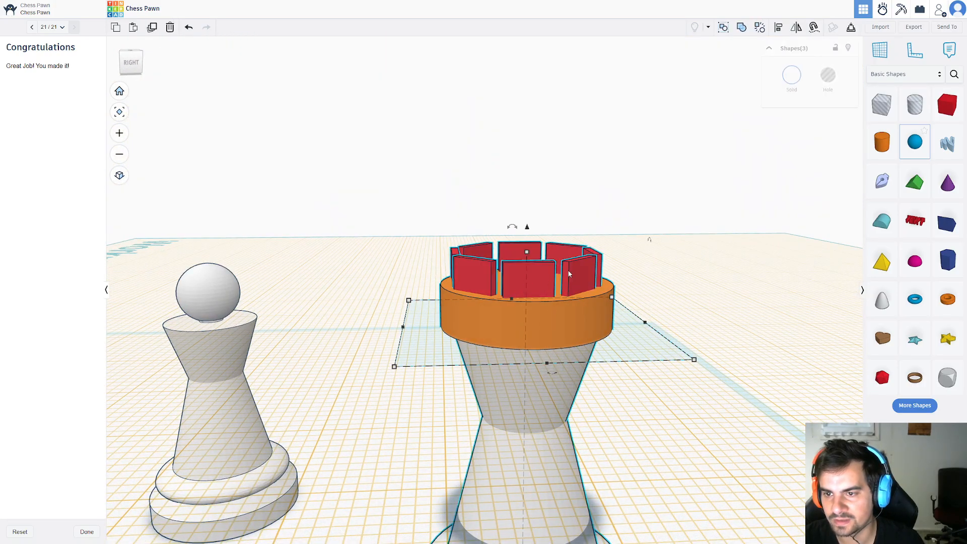
pyautogui.click(776, 29)
pyautogui.scroll(-3, 595, 272)
pyautogui.moveTo(570, 274); pyautogui.dragTo(588, 348, button='right')
pyautogui.click(574, 334)
pyautogui.click(462, 283)
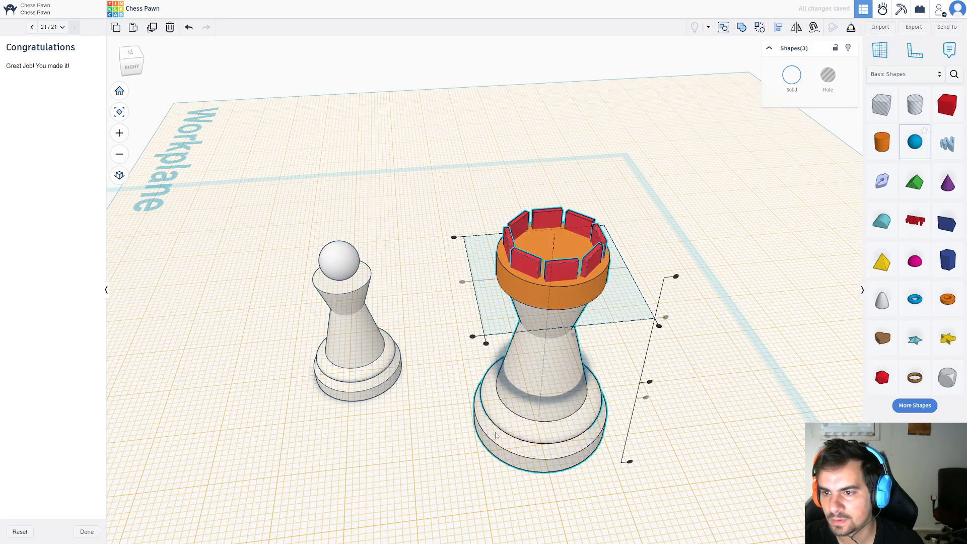
# Enlarge the block ring proportionally to a height of 5.00 mm, and adjust it further to fit the disc's rim.
pyautogui.moveTo(605, 421); pyautogui.dragTo(501, 240, button='right')
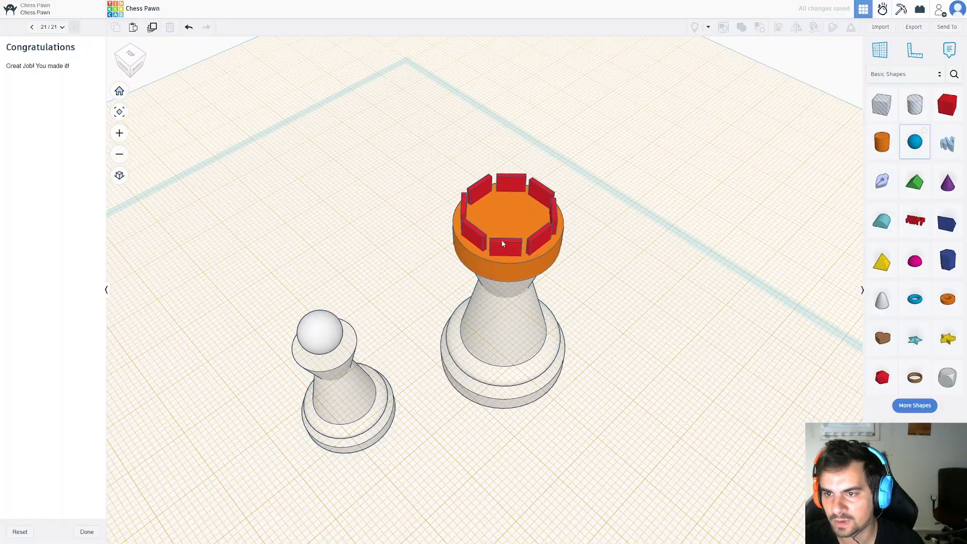
pyautogui.hotkey('ctrl', 'g')
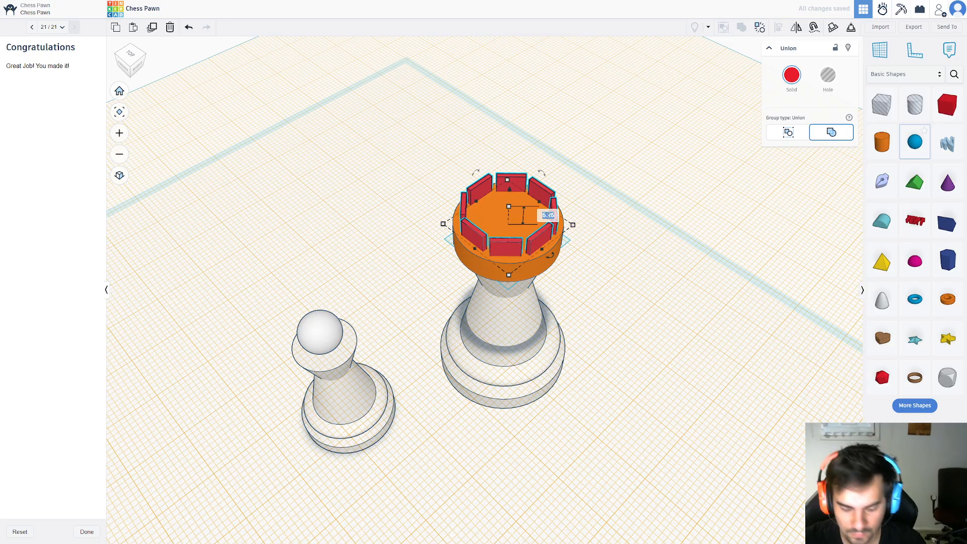
pyautogui.press('Return')
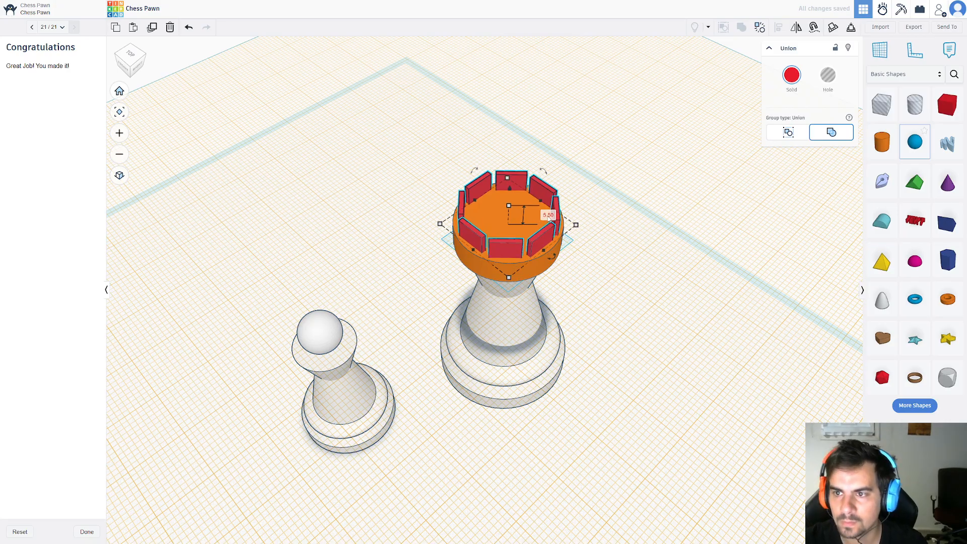
pyautogui.write('.7')
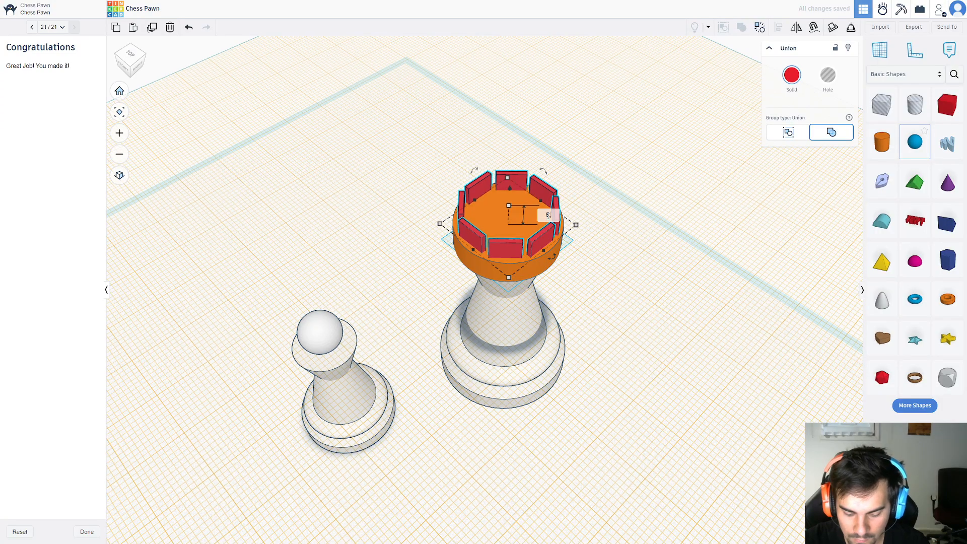
# Reset the workplane to the original base plane.
pyautogui.click(630, 327)
pyautogui.moveTo(587, 320); pyautogui.dragTo(386, 348, button='right')
pyautogui.scroll(-2, 471, 415)
pyautogui.press('w')
pyautogui.click(522, 303)
# Group the block ring, the disc and the enlarged piece into one union and colour it white.
pyautogui.moveTo(365, 330); pyautogui.dragTo(477, 466)
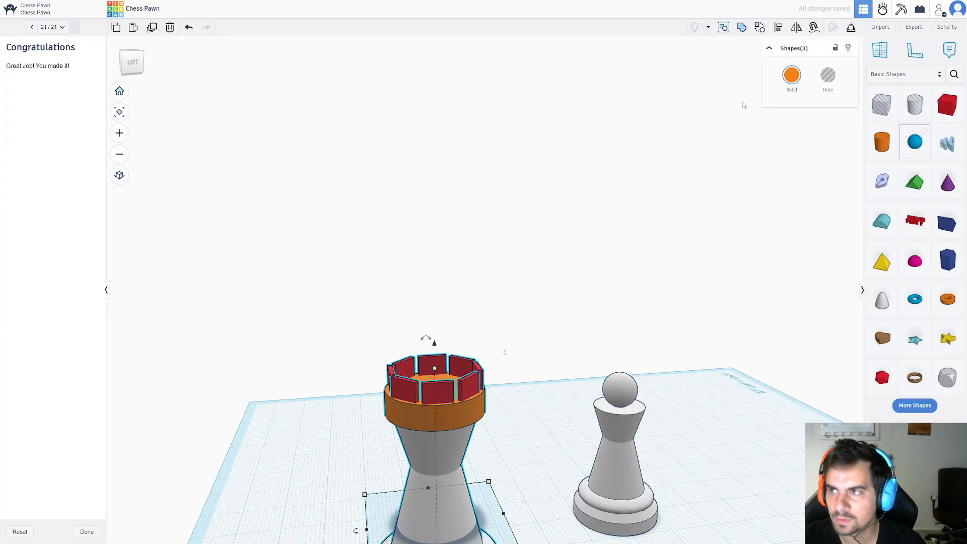
pyautogui.click(742, 27)
pyautogui.moveTo(527, 342); pyautogui.dragTo(534, 423, button='right')
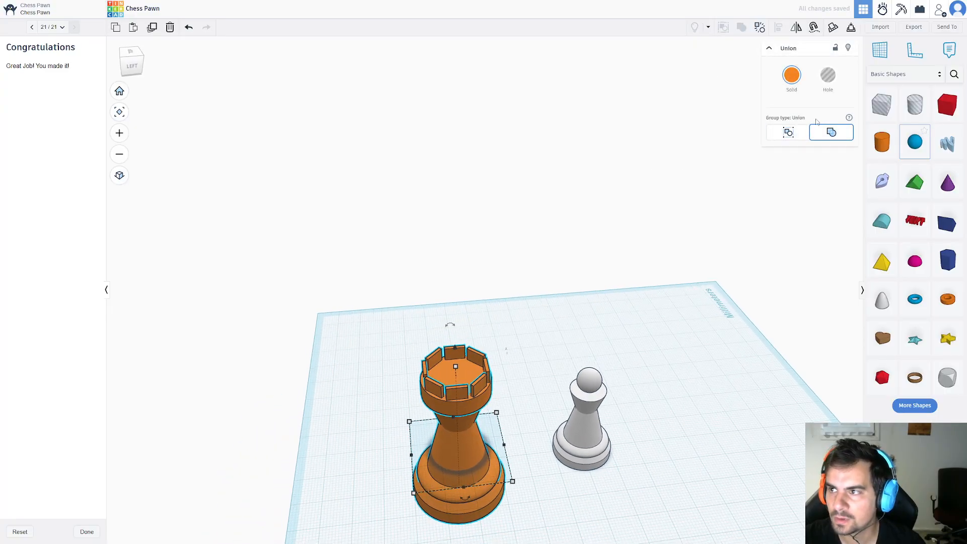
pyautogui.click(792, 75)
pyautogui.click(860, 154)
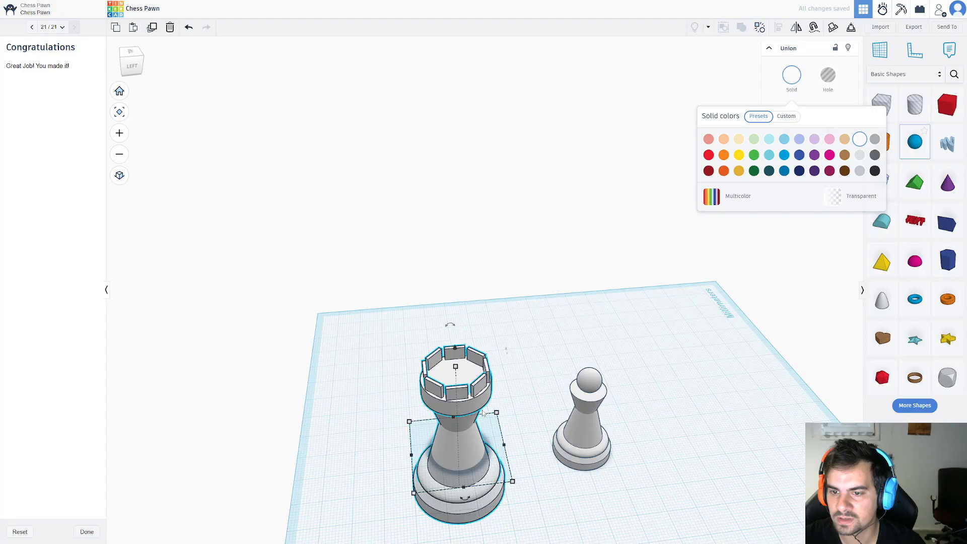
# Raise the white rook onto the base plane by setting its elevation to 0.
pyautogui.click(564, 497)
pyautogui.click(472, 447)
pyautogui.moveTo(455, 350); pyautogui.dragTo(455, 320)
pyautogui.click(550, 488)
pyautogui.write('0')
pyautogui.press('Return')
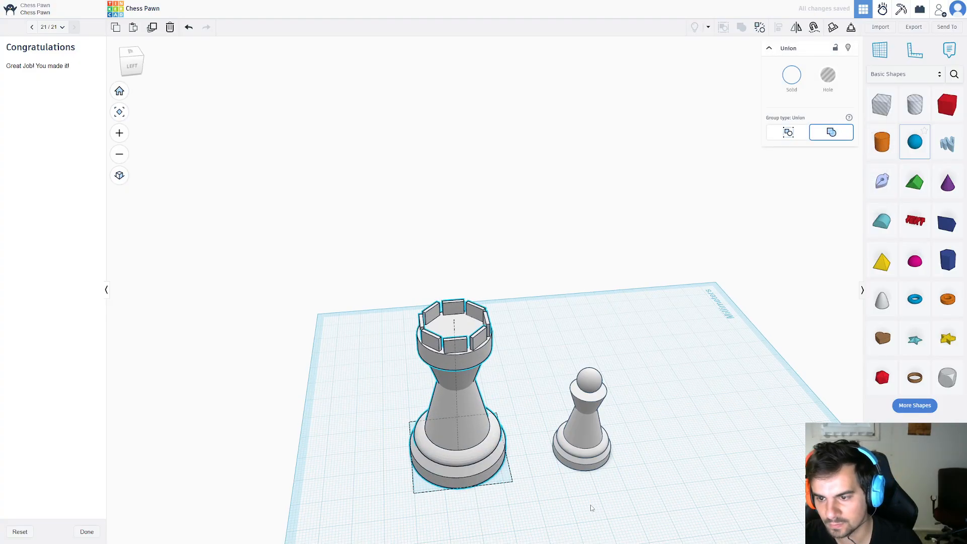
# Scale the rook down proportionally to a height of about 44 mm and compare it with the pawn.
pyautogui.moveTo(590, 510); pyautogui.dragTo(531, 400, button='right')
pyautogui.moveTo(546, 335); pyautogui.dragTo(524, 439)
pyautogui.moveTo(352, 266); pyautogui.dragTo(535, 466)
pyautogui.keyDown('shift'); pyautogui.moveTo(468, 320); pyautogui.dragTo(468, 340); pyautogui.keyUp('shift')
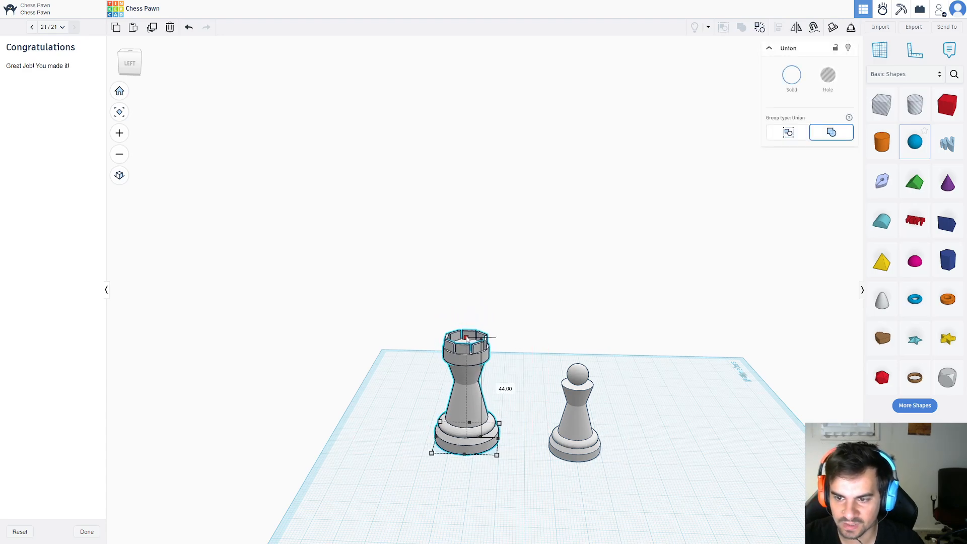
pyautogui.click(519, 428)
pyautogui.moveTo(519, 428); pyautogui.dragTo(512, 409, button='right')
pyautogui.scroll(2, 510, 411)
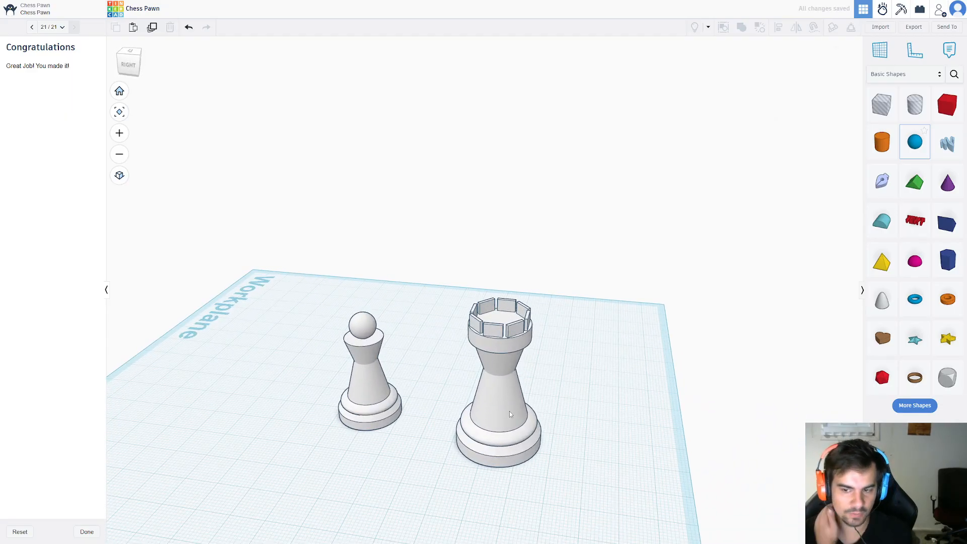